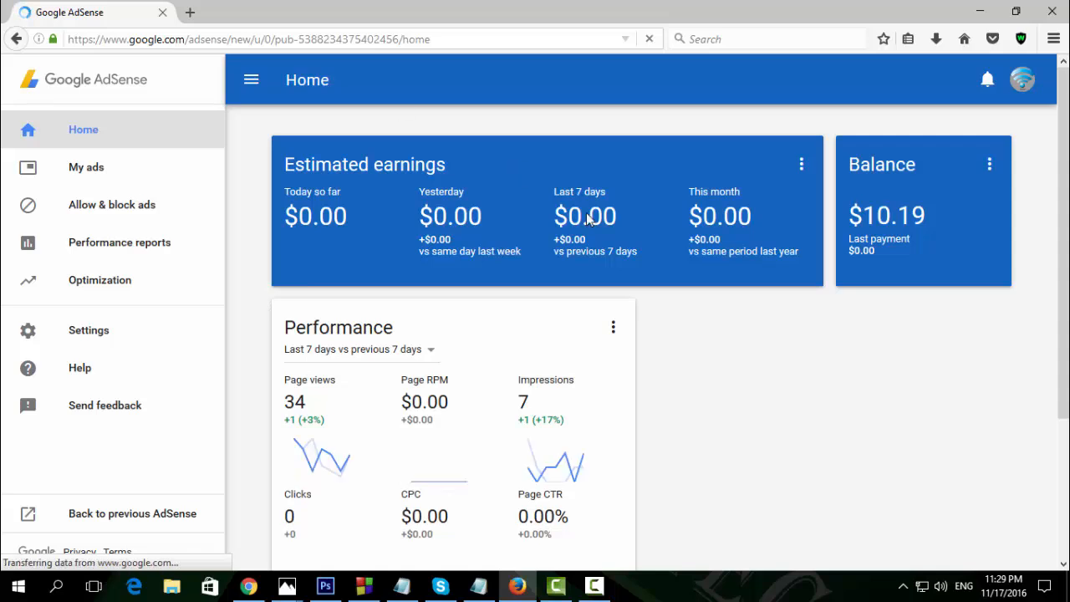
# - Examine the estimated earnings, balance and performance summaries on the Home page
pyautogui.scroll(-5, 795, 263)
pyautogui.scroll(5, 837, 350)
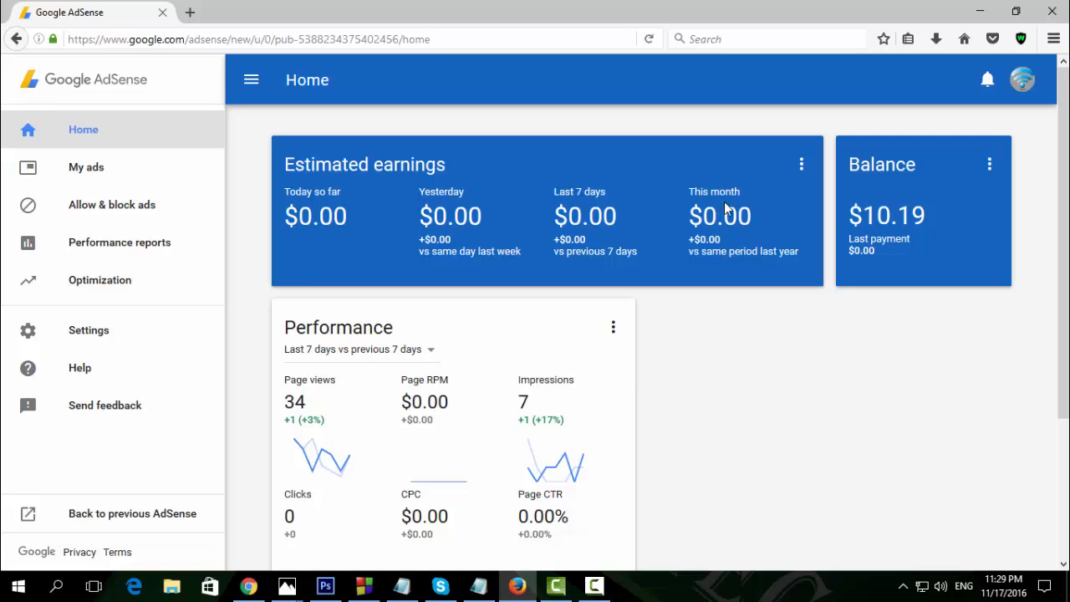
pyautogui.scroll(-2, 640, 239)
pyautogui.scroll(3, 688, 136)
pyautogui.scroll(-2, 623, 228)
pyautogui.scroll(2, 744, 251)
pyautogui.scroll(-2, 719, 356)
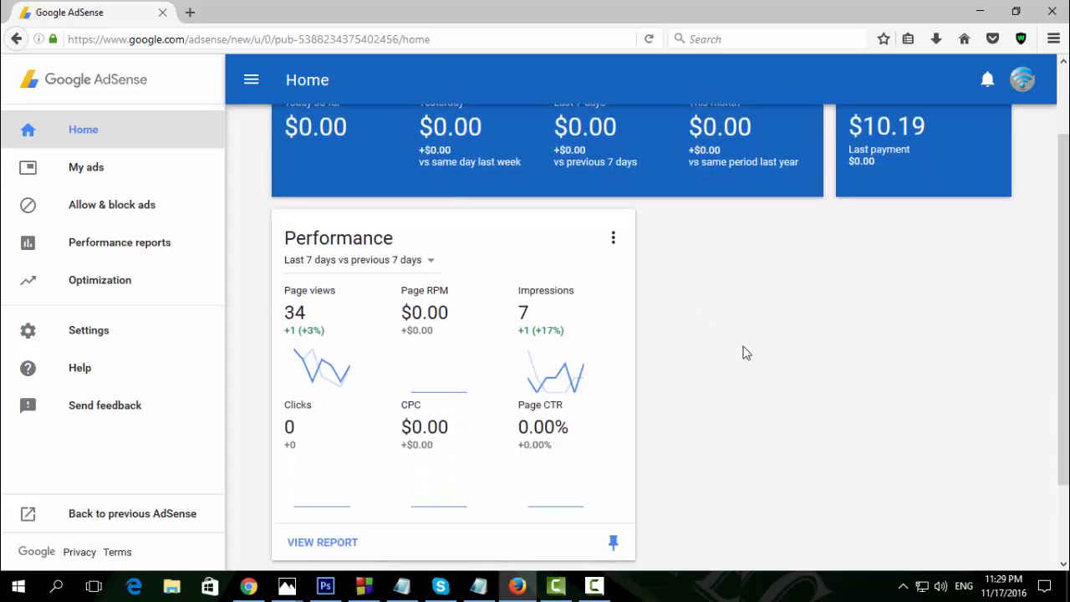
pyautogui.scroll(2, 735, 350)
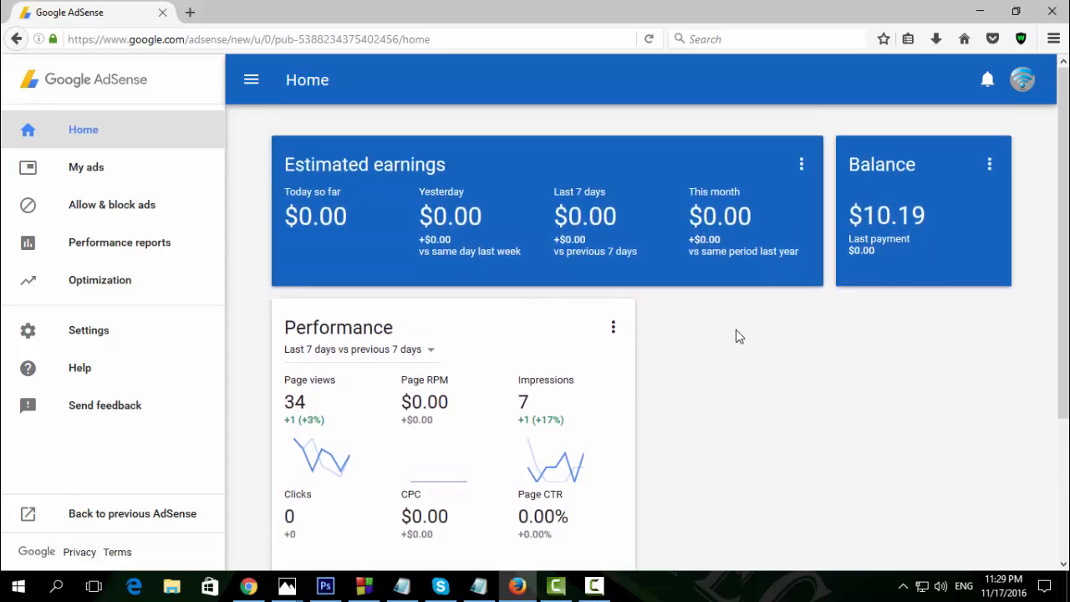
# - Open the default performance report and set its date range to All time
pyautogui.click(138, 249)
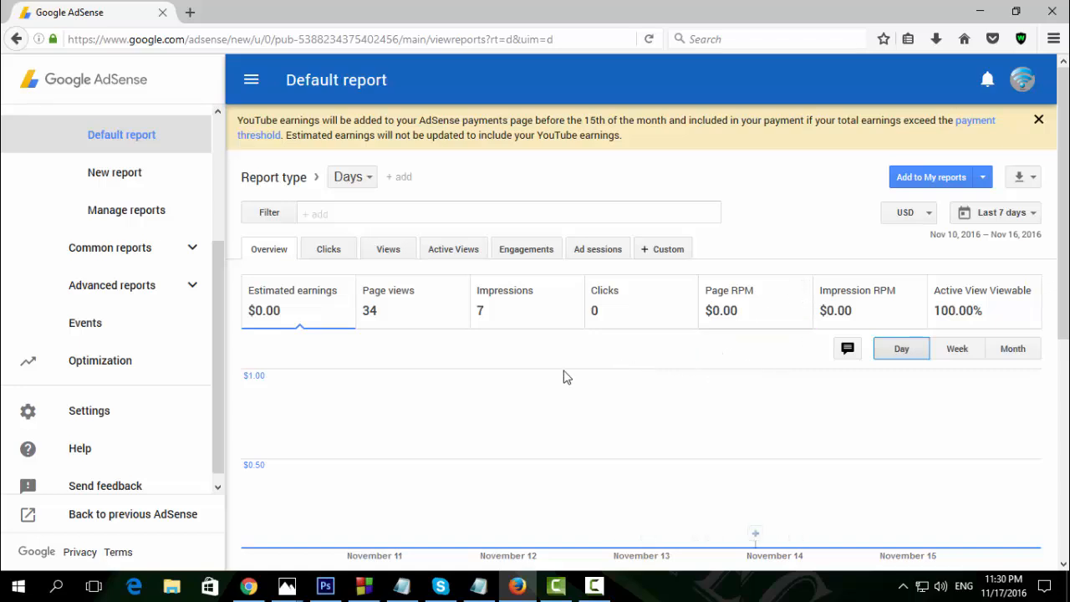
pyautogui.click(1017, 213)
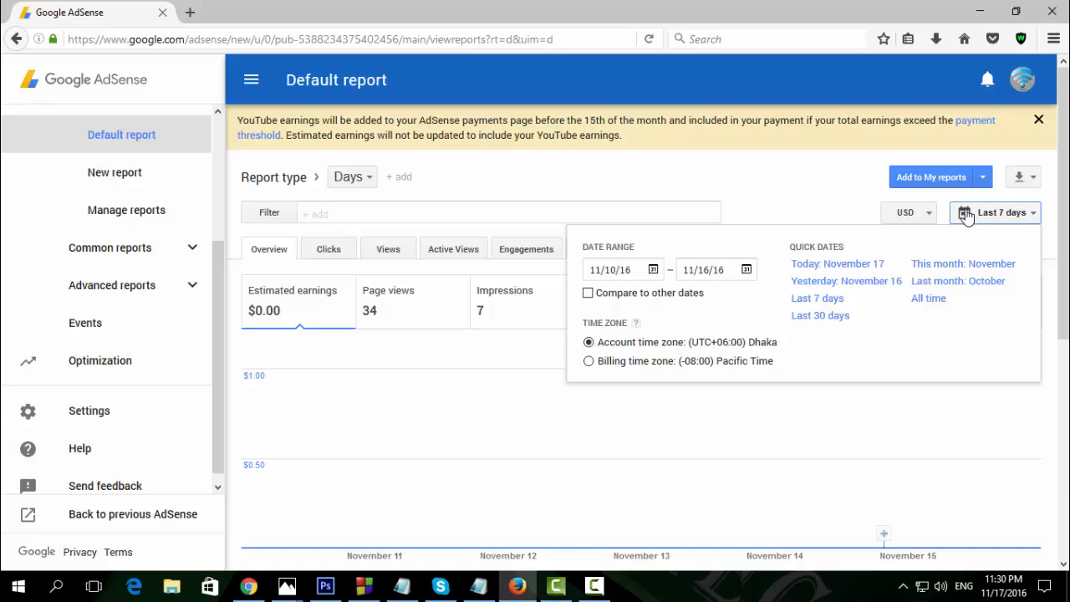
pyautogui.click(928, 299)
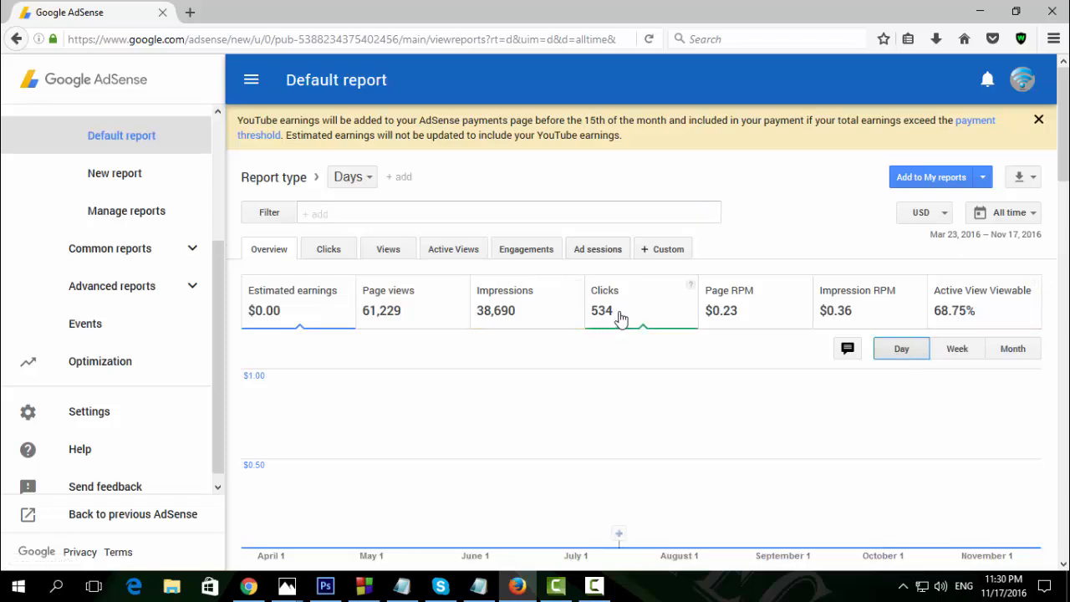
# - Filter the report by product to show only Hosted AdSense for Content
pyautogui.click(387, 220)
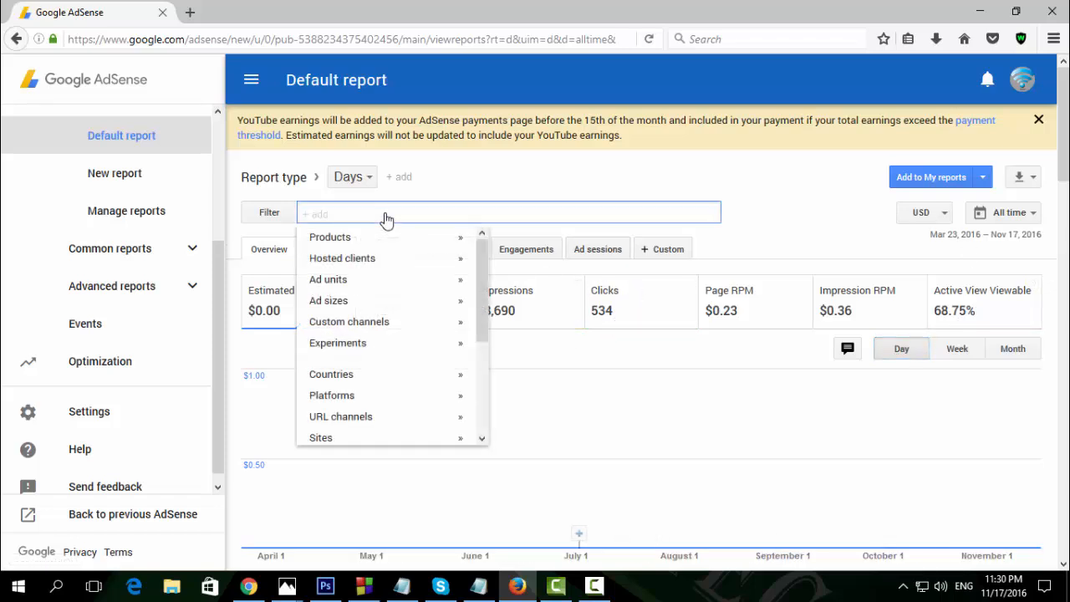
pyautogui.click(521, 167)
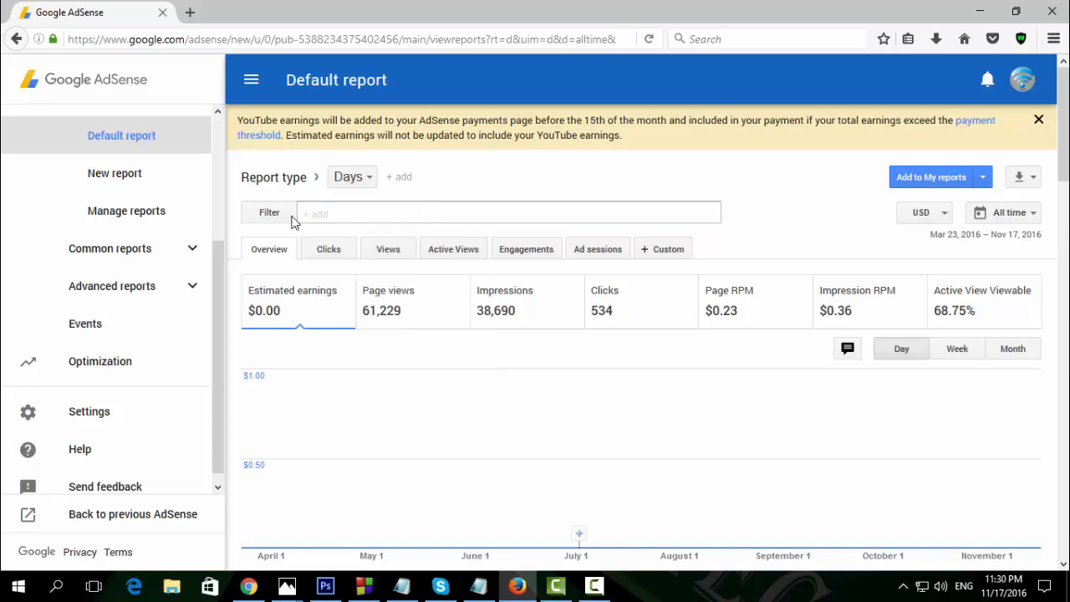
pyautogui.click(347, 216)
pyautogui.click(356, 237)
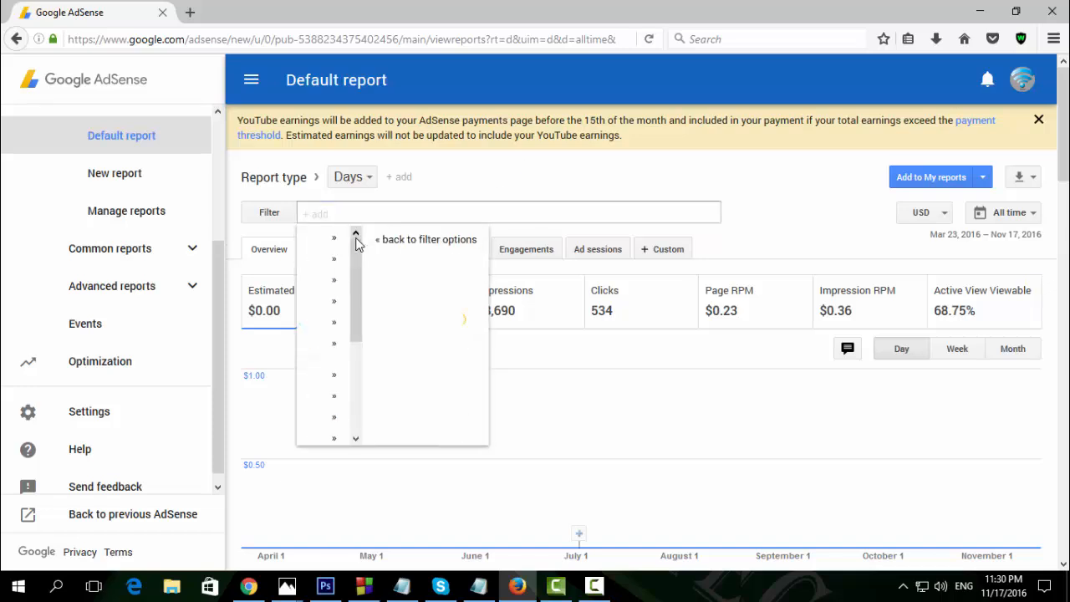
pyautogui.click(351, 361)
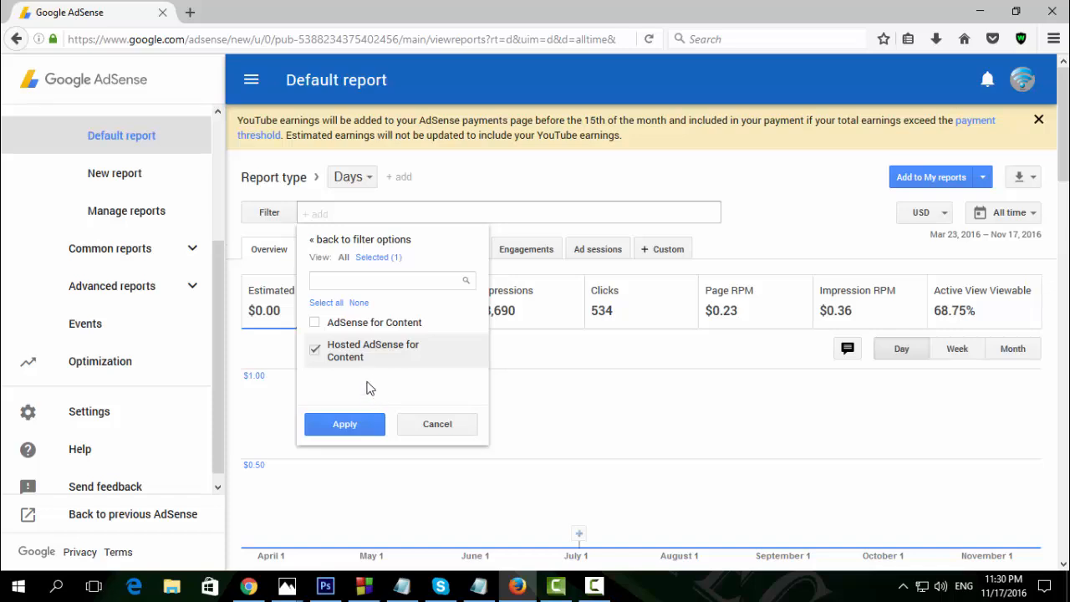
pyautogui.click(348, 428)
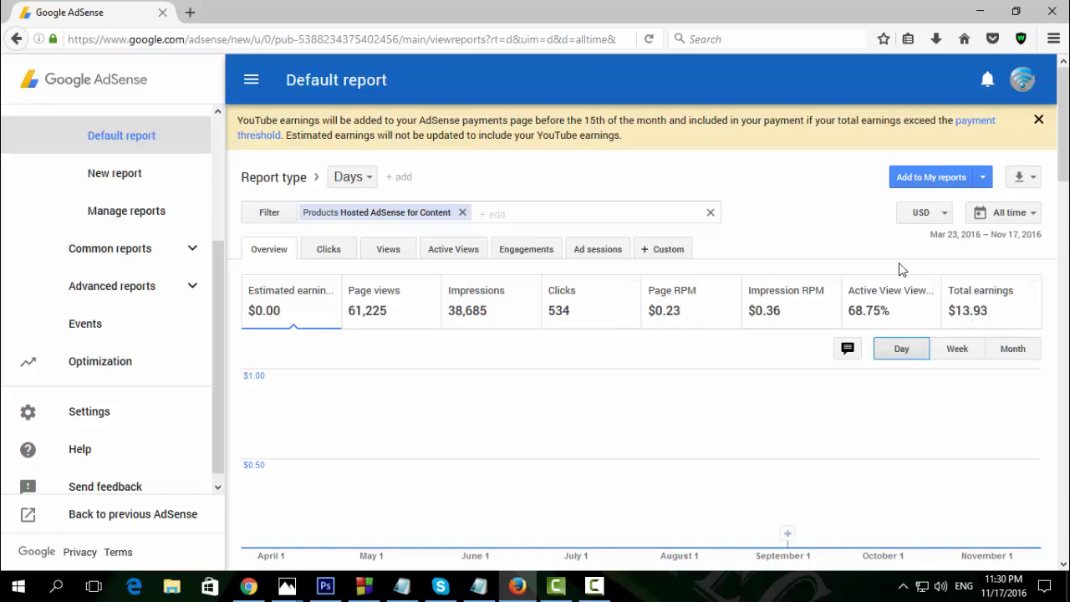
# - Reselect the All time date range and check the report's Clicks metrics, including CPC
pyautogui.click(1034, 214)
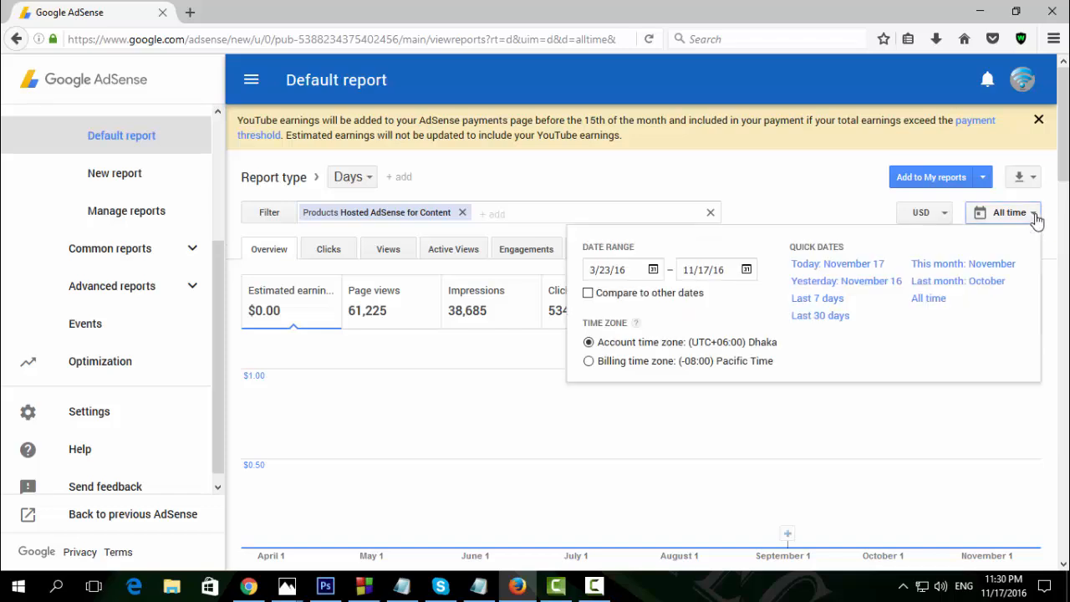
pyautogui.click(935, 299)
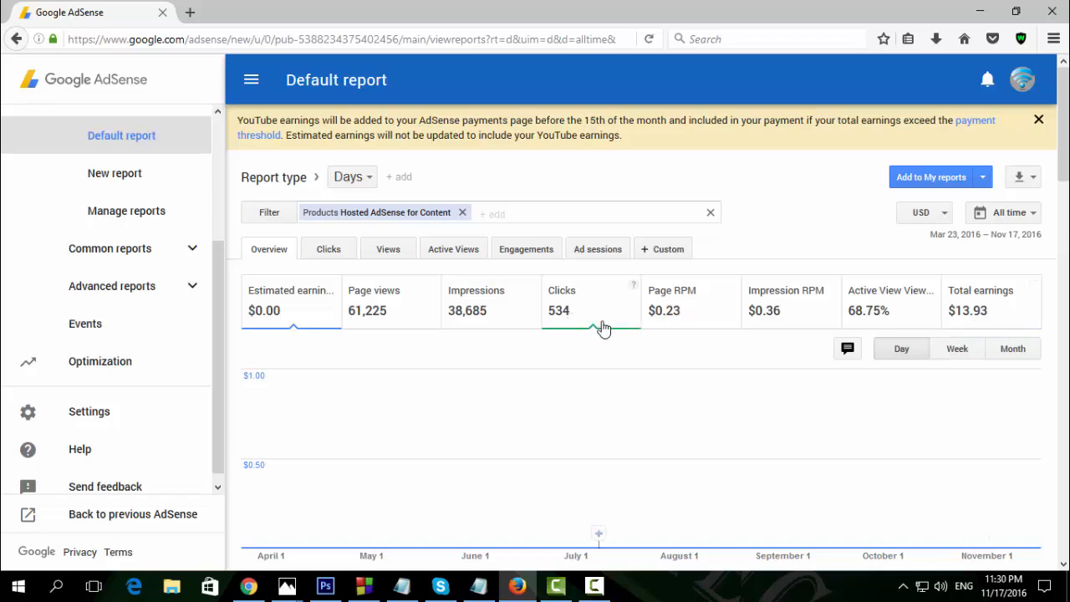
pyautogui.click(343, 254)
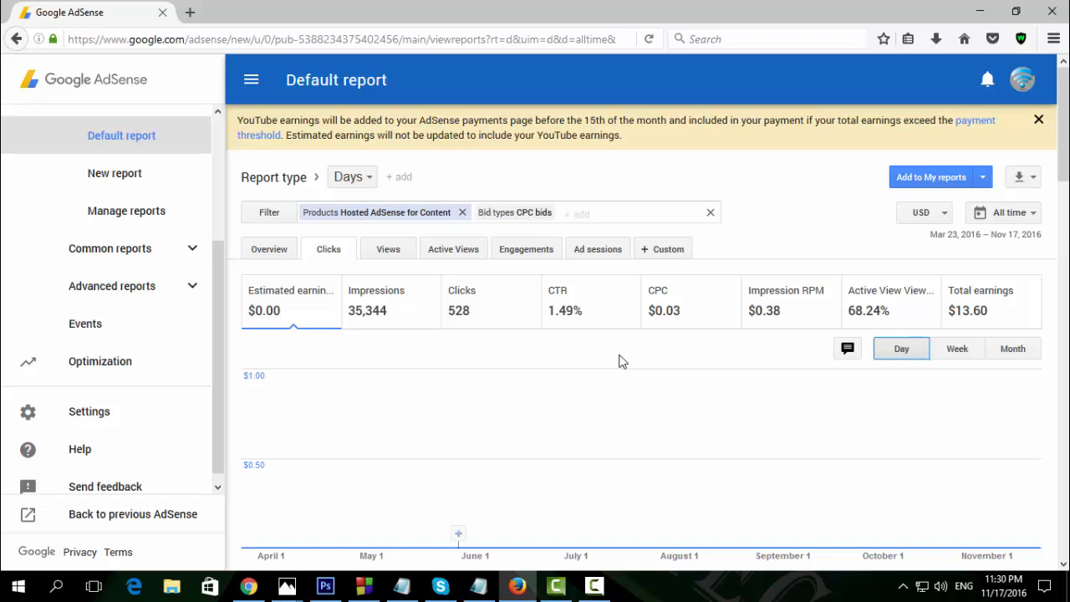
pyautogui.click(682, 316)
# - Return to the Overview metrics and read the explanations of estimated earnings, page views, impressions, clicks and page RPM
pyautogui.click(269, 251)
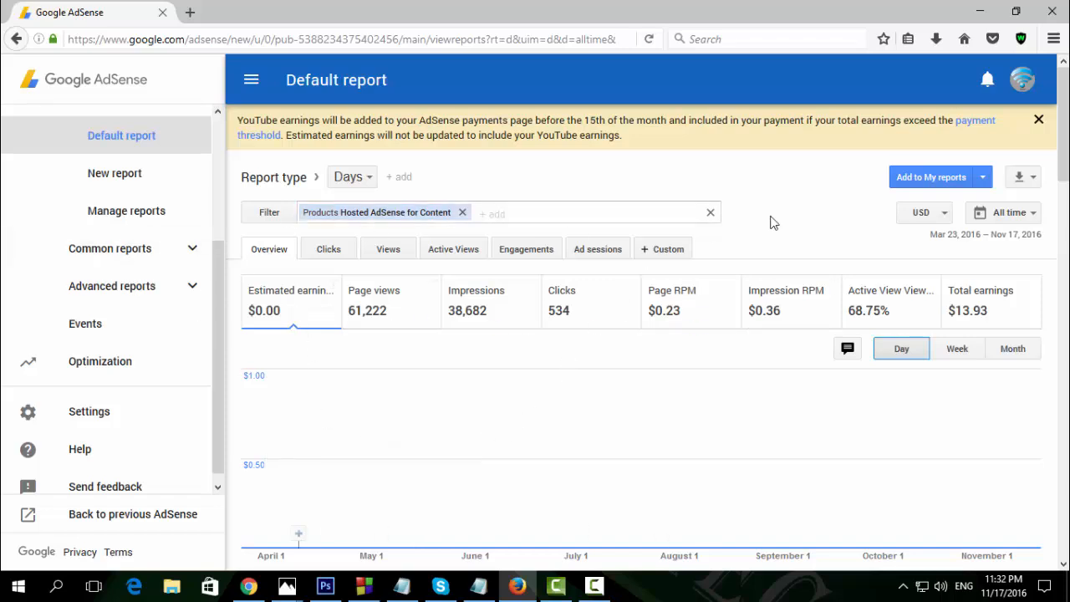
pyautogui.click(366, 289)
pyautogui.click(341, 297)
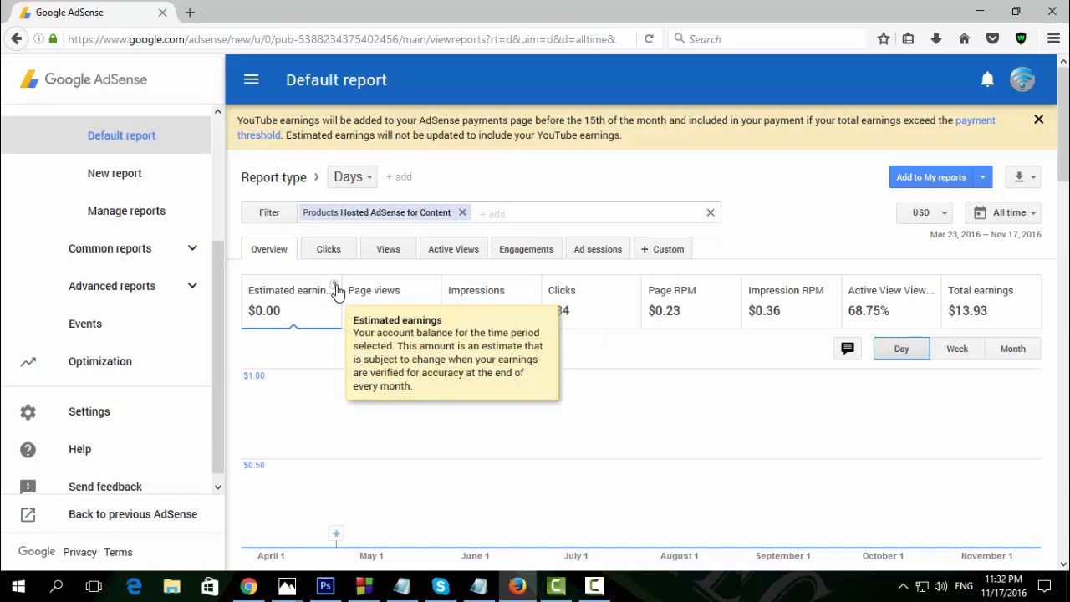
pyautogui.click(434, 287)
pyautogui.click(433, 286)
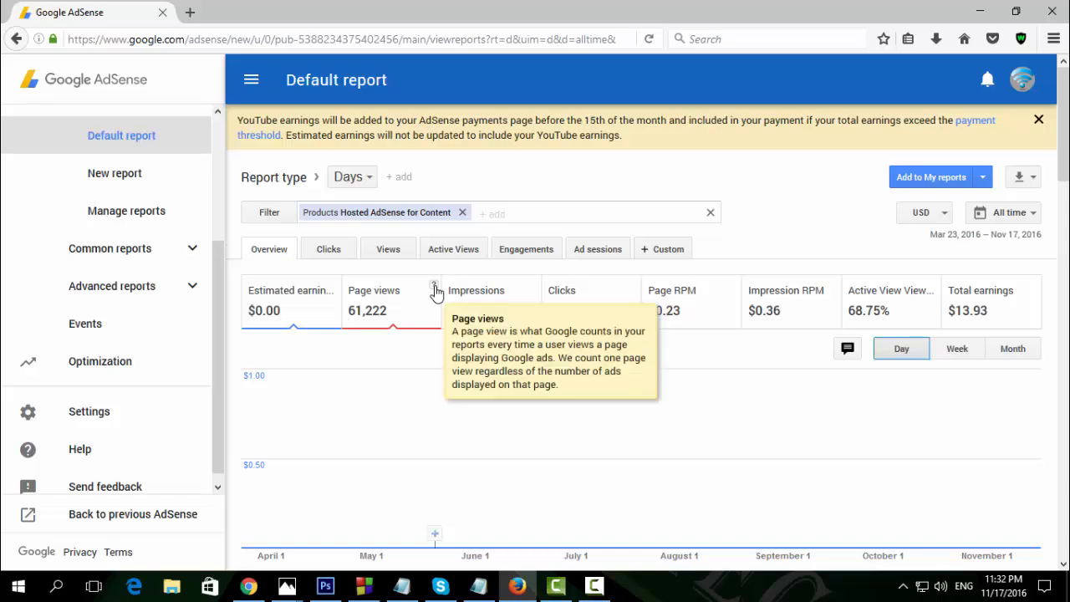
pyautogui.click(533, 287)
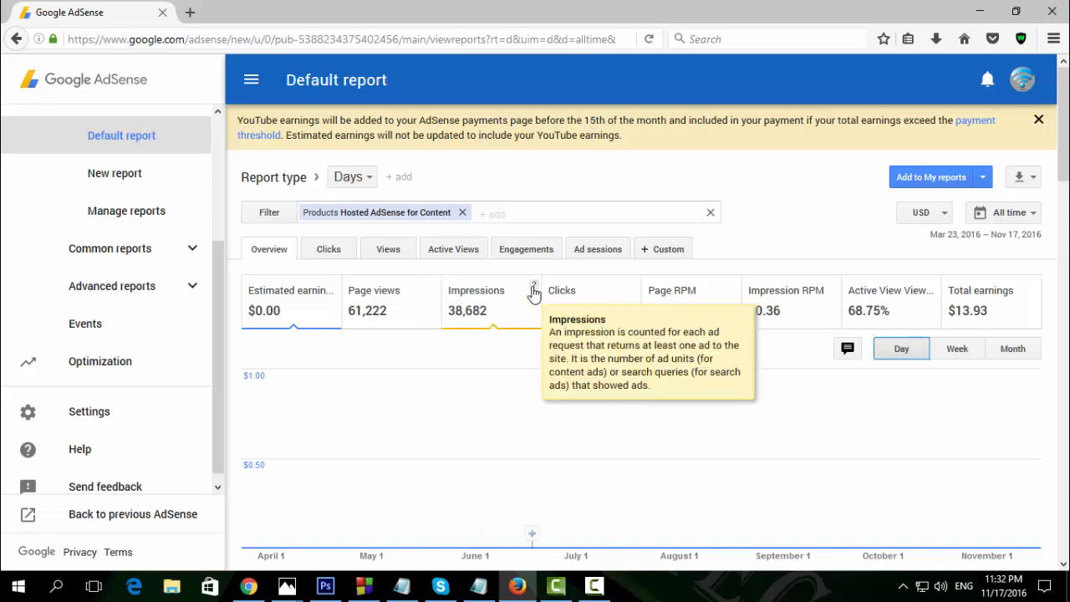
pyautogui.click(634, 286)
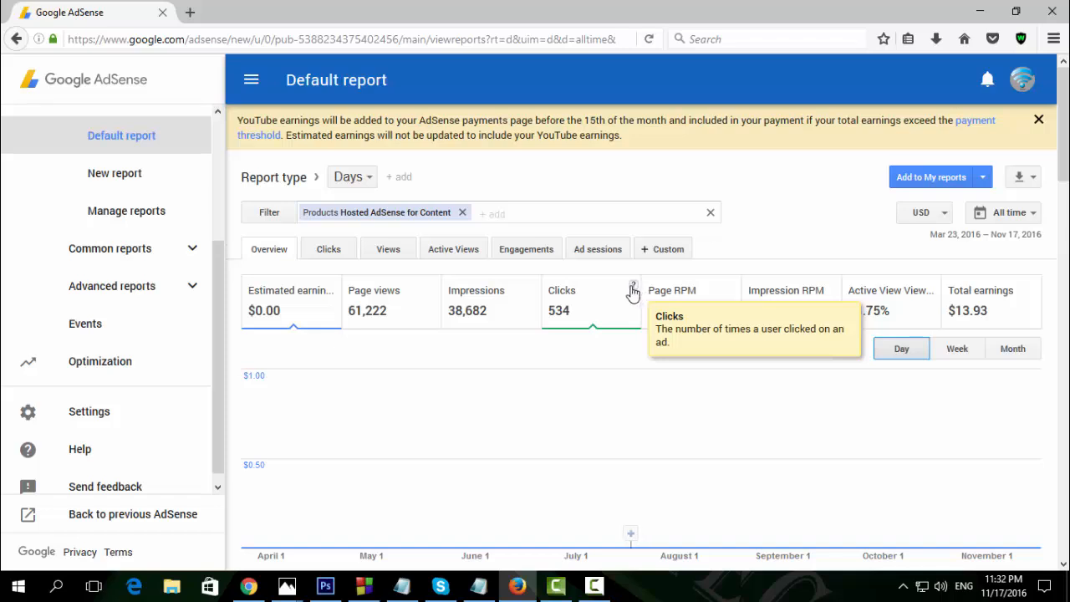
pyautogui.click(585, 310)
pyautogui.moveTo(735, 287)
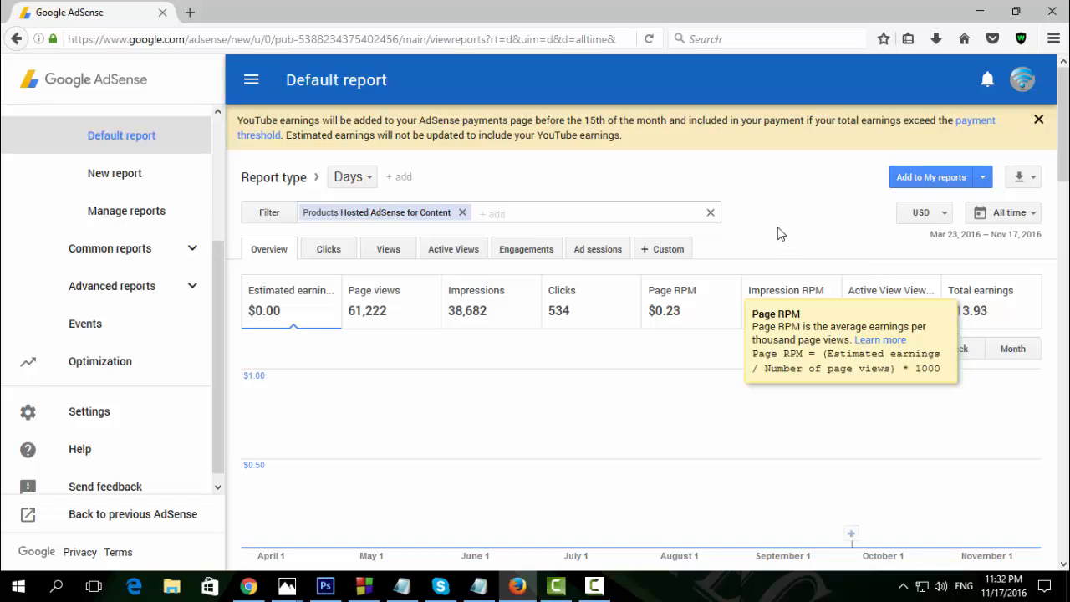
pyautogui.click(808, 306)
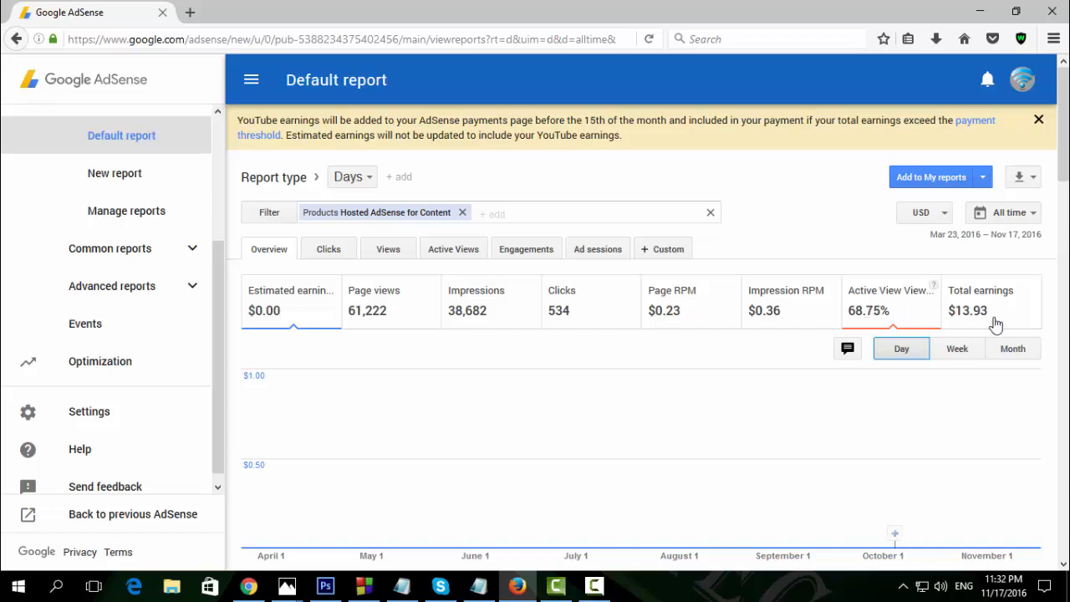
# - Switch to the Clicks metrics, and remove and reapply the Hosted AdSense for Content product filter
pyautogui.click(347, 251)
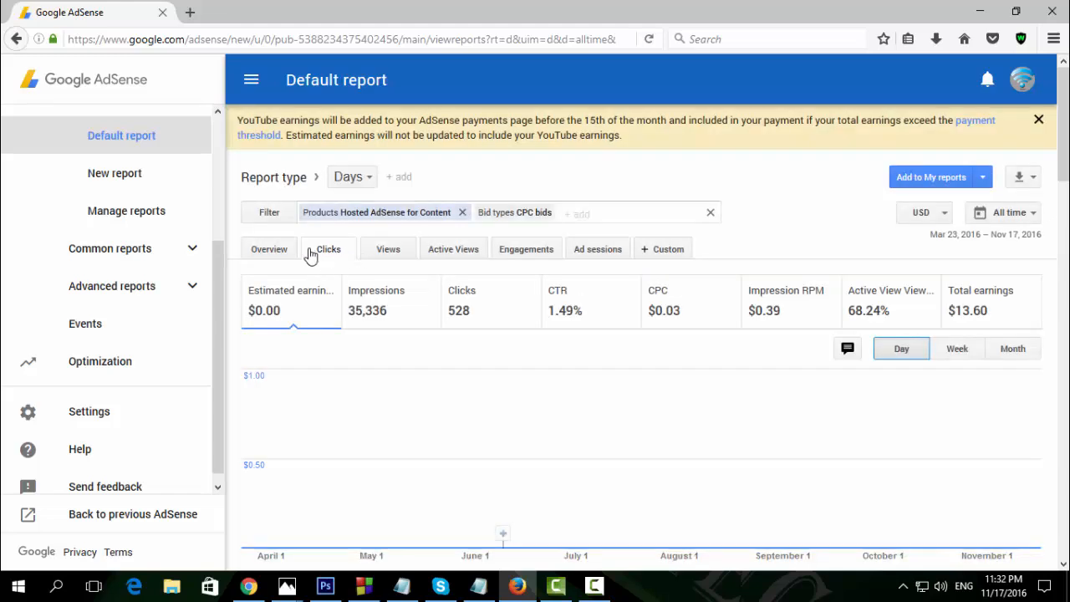
pyautogui.click(483, 302)
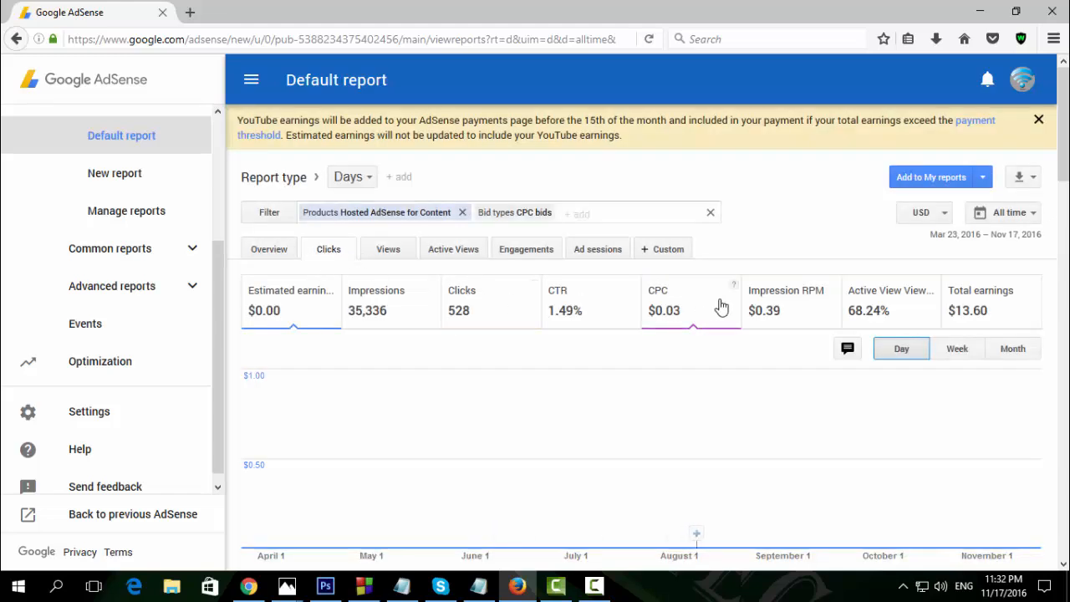
pyautogui.click(462, 213)
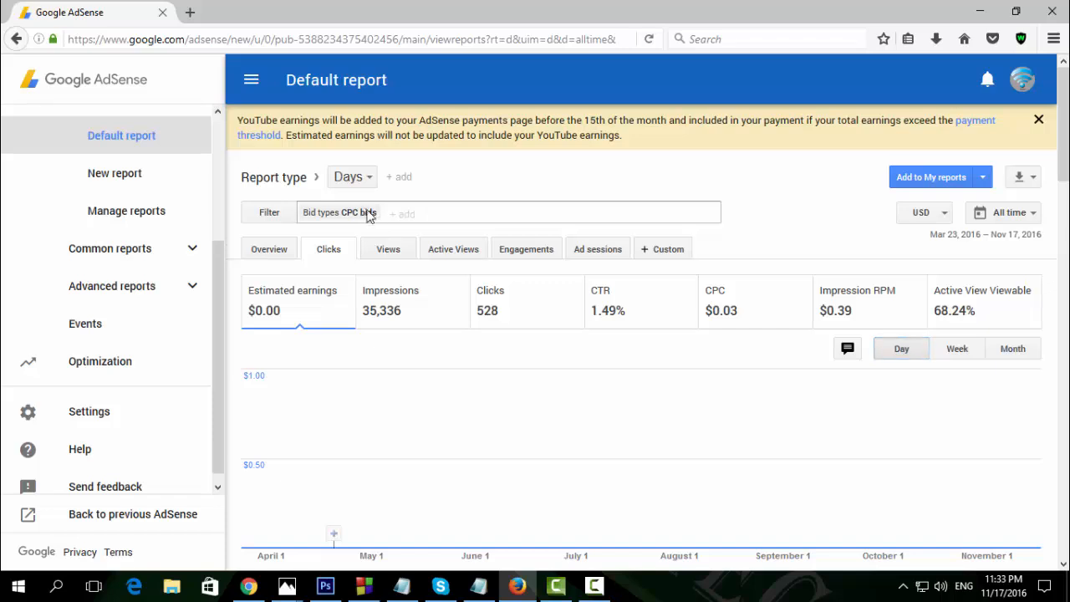
pyautogui.click(392, 215)
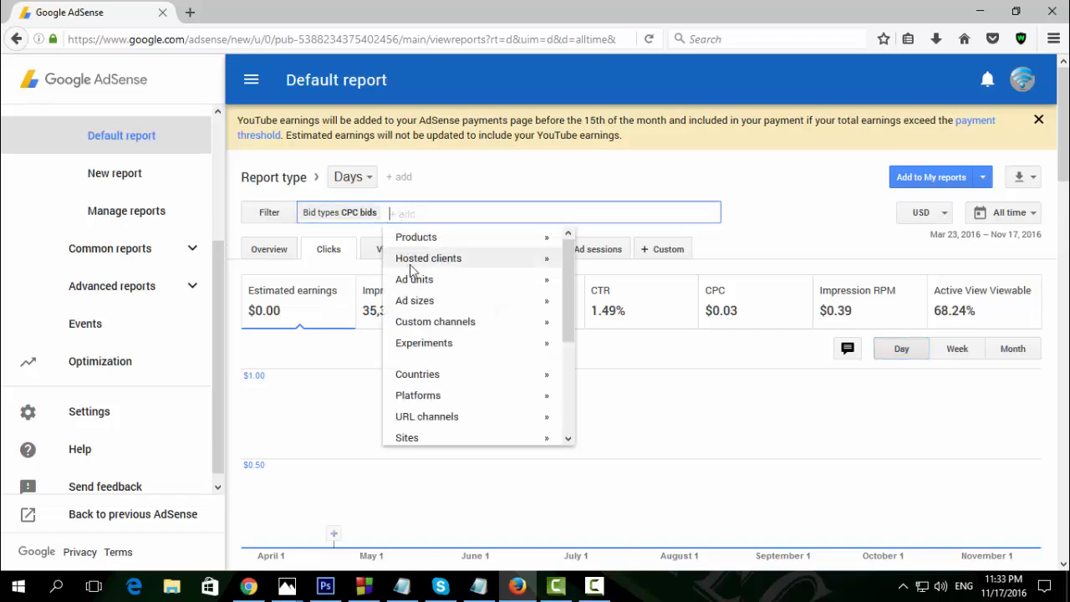
pyautogui.click(398, 237)
pyautogui.click(438, 351)
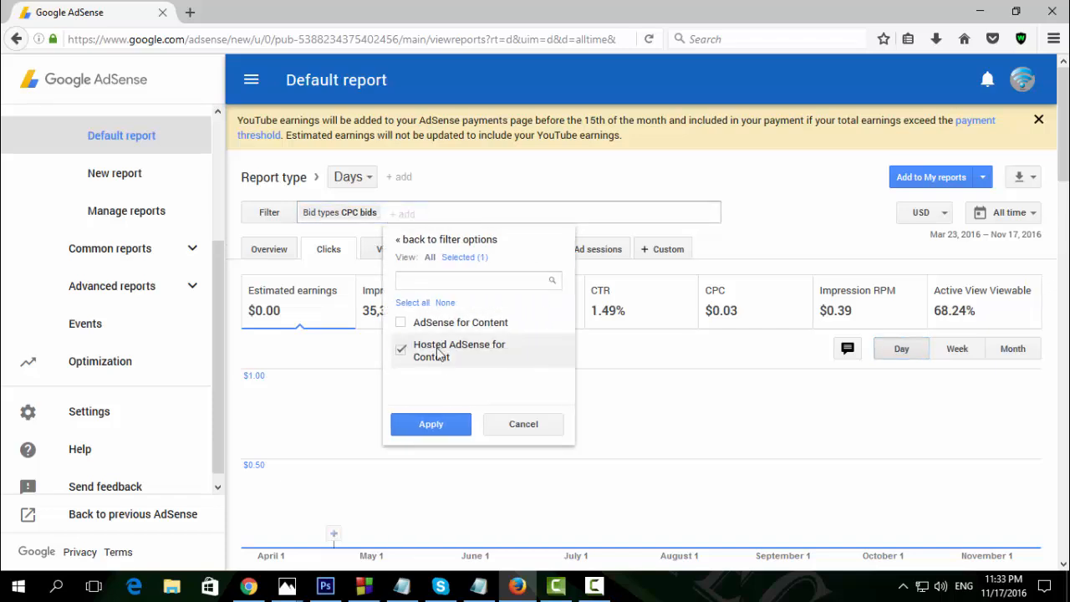
pyautogui.click(431, 425)
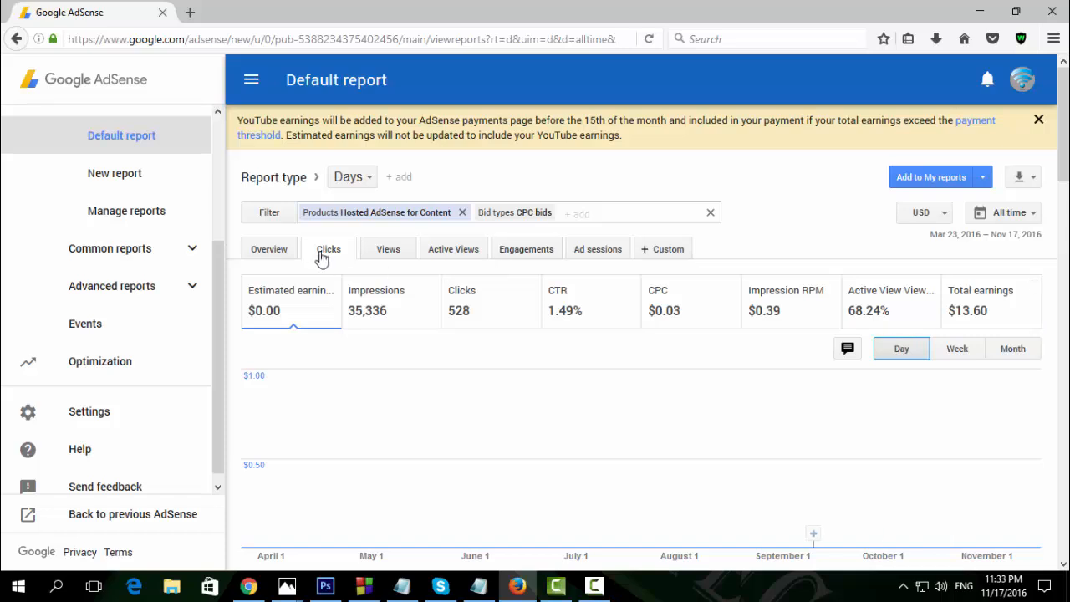
# - Revisit the Overview and Clicks metrics, and view the Clicks metrics for the last 7 days and for last month
pyautogui.click(283, 253)
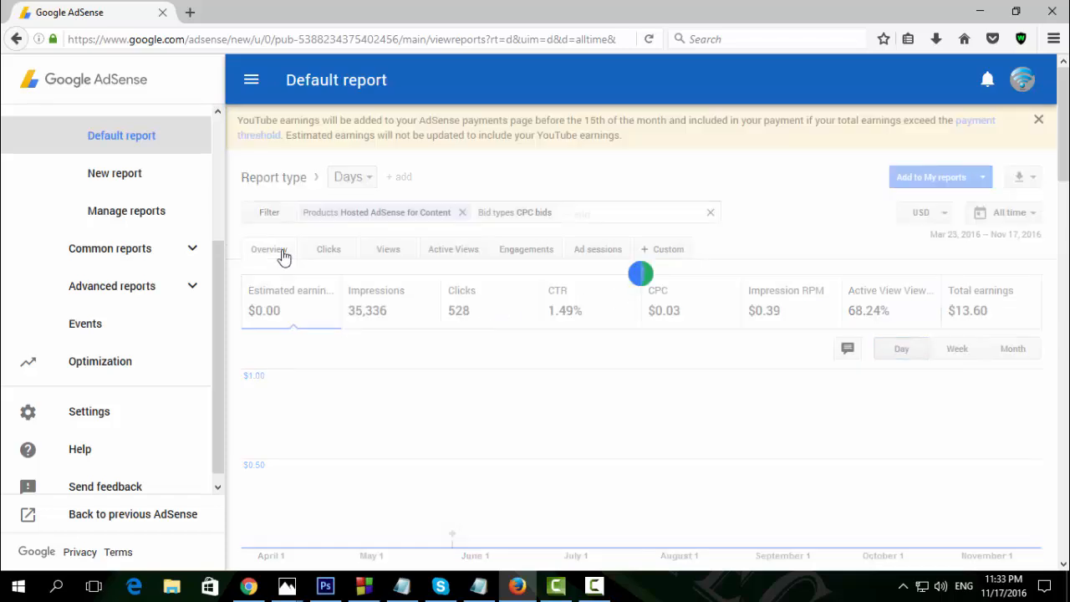
pyautogui.click(338, 253)
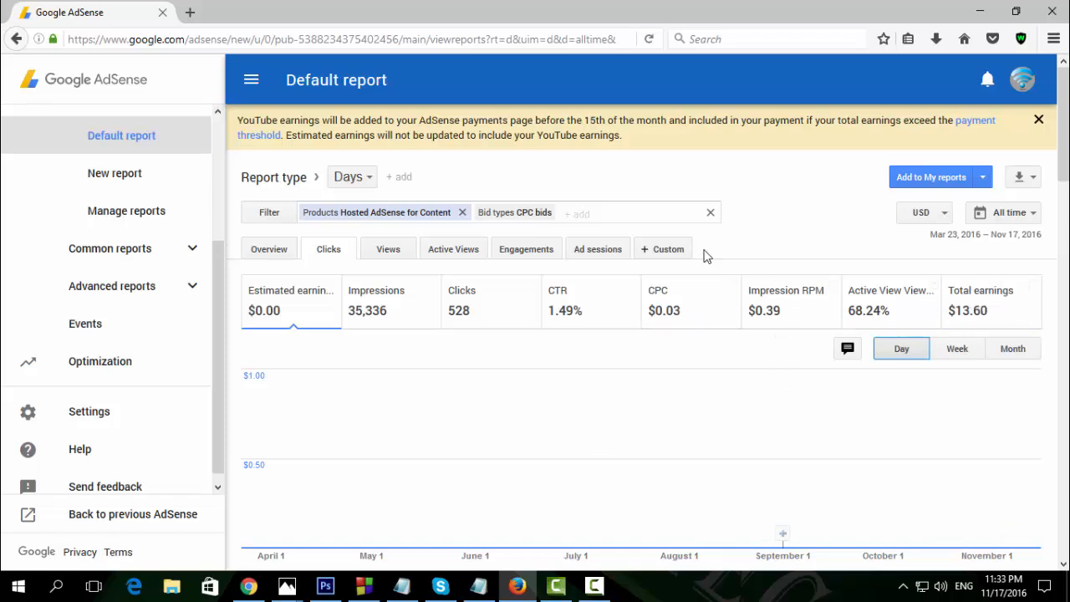
pyautogui.click(1017, 215)
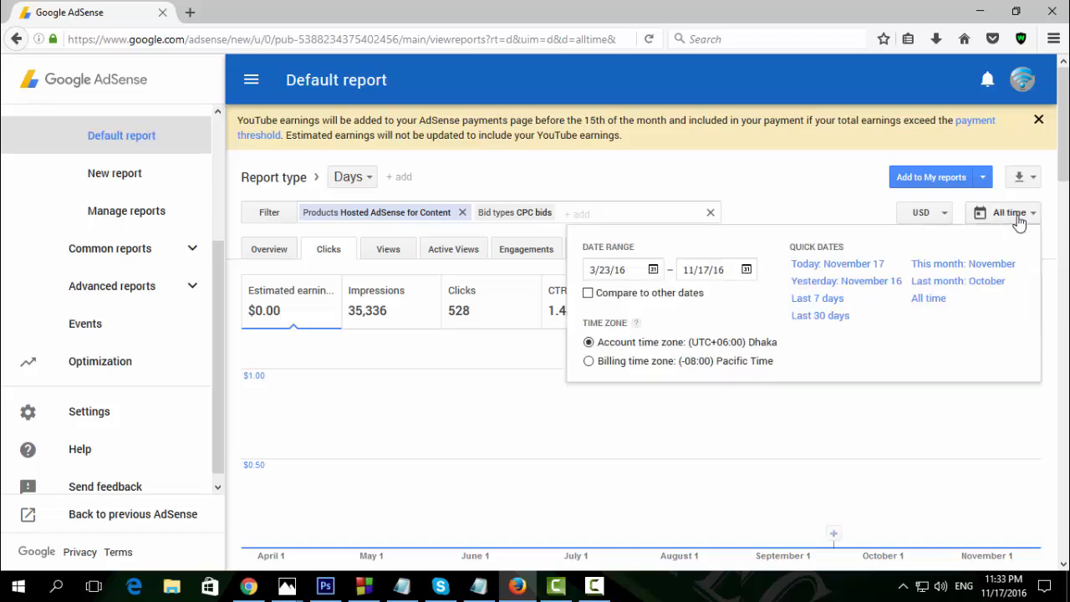
pyautogui.click(816, 299)
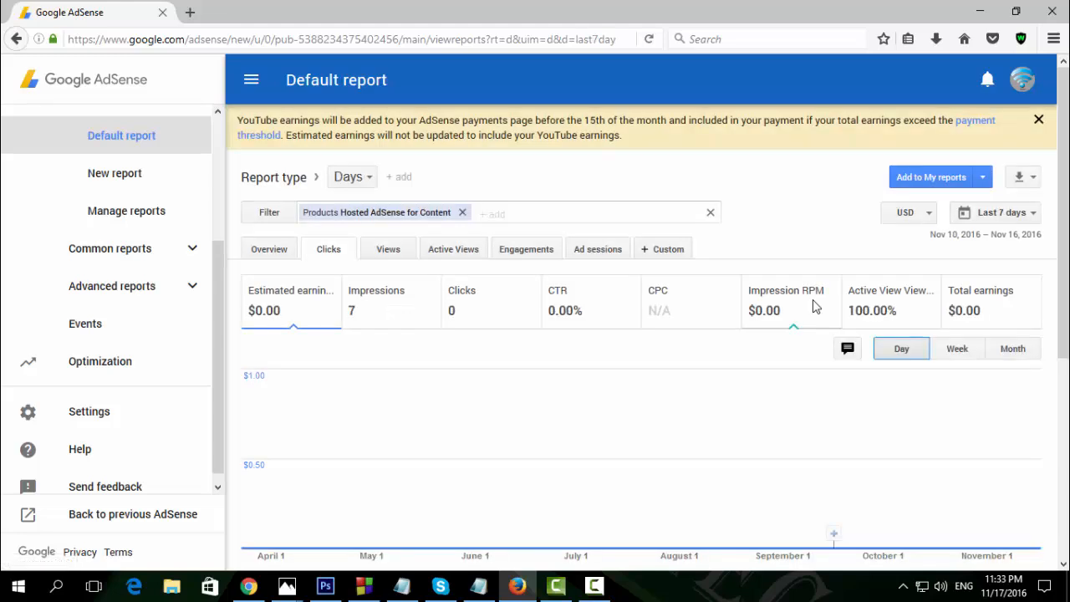
pyautogui.click(983, 219)
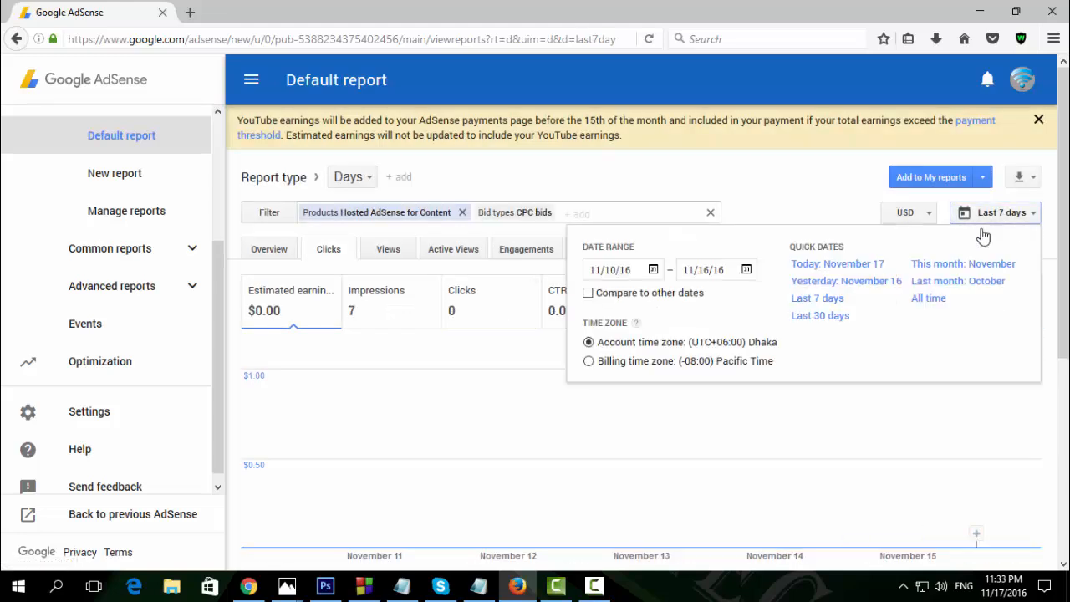
pyautogui.click(945, 281)
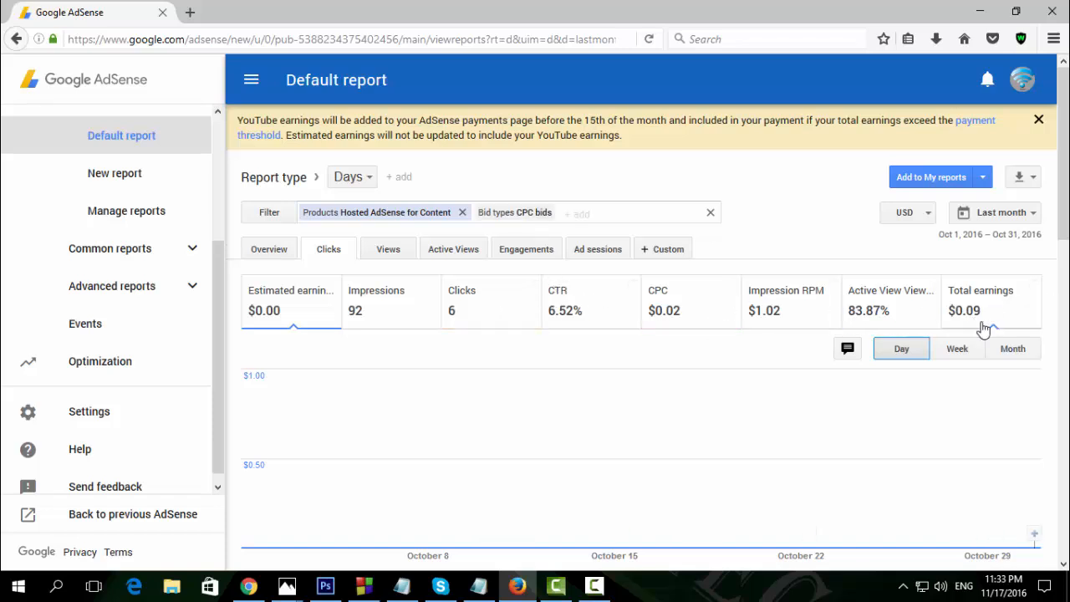
pyautogui.click(1017, 220)
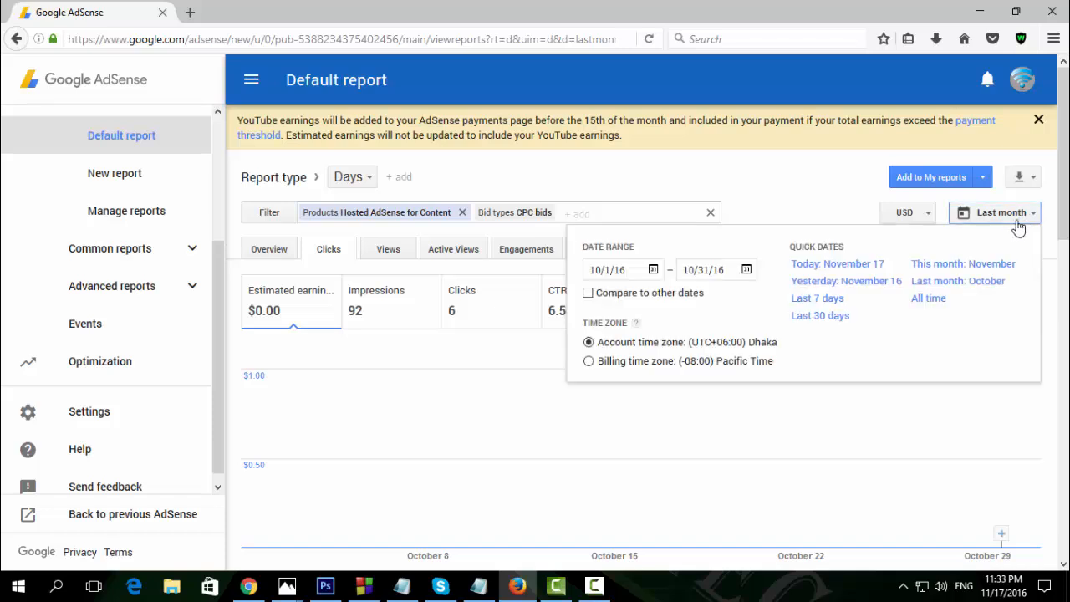
pyautogui.click(1000, 221)
pyautogui.click(1000, 222)
pyautogui.click(1031, 213)
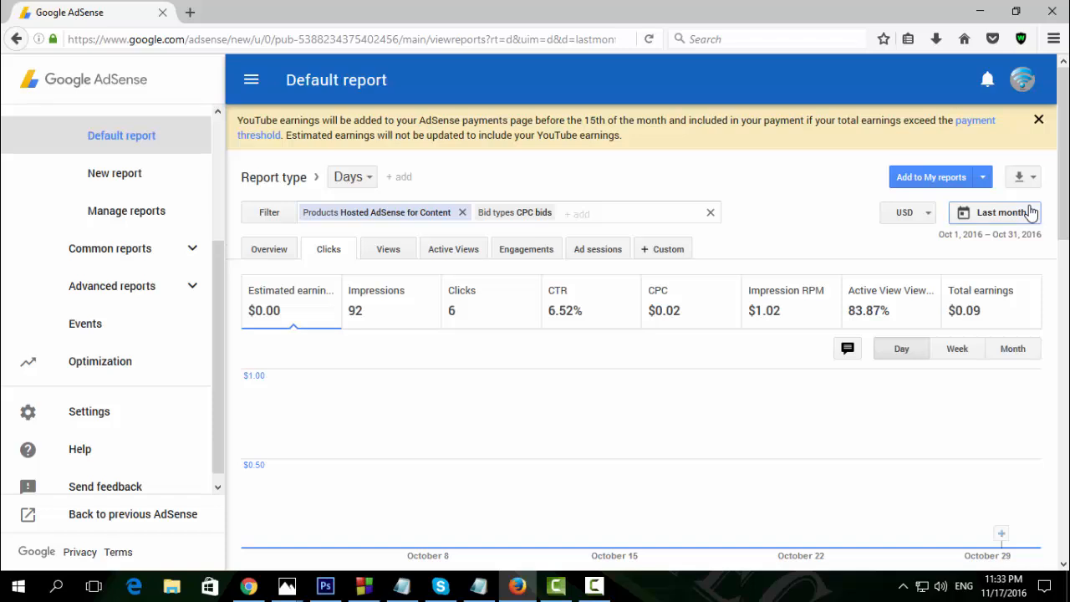
# - Set the start of the report's custom date range to 11/16/16
pyautogui.click(1031, 213)
pyautogui.click(1028, 212)
pyautogui.click(1024, 218)
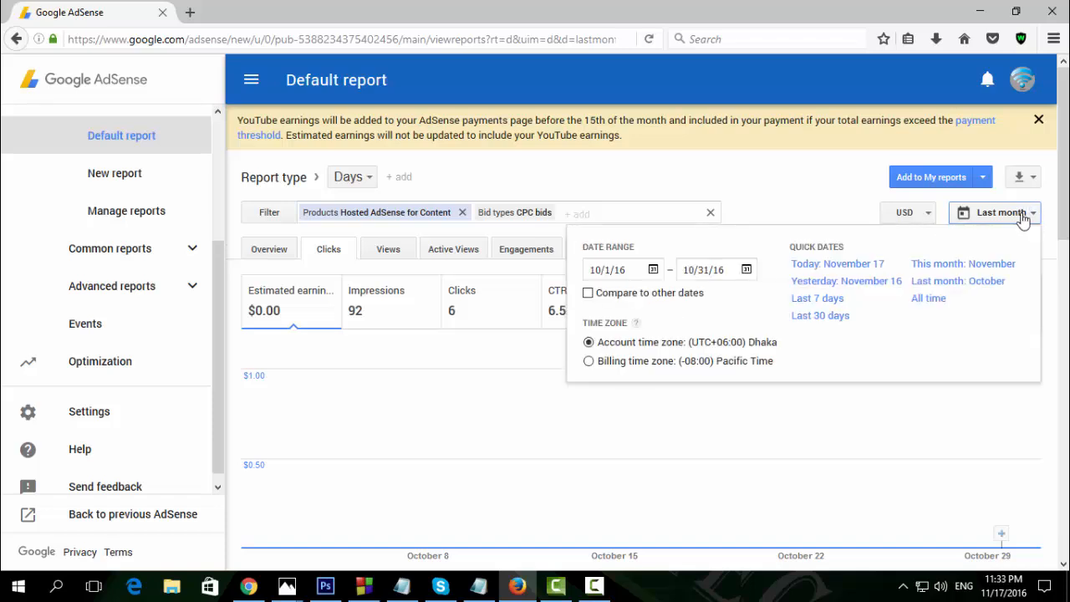
pyautogui.click(600, 271)
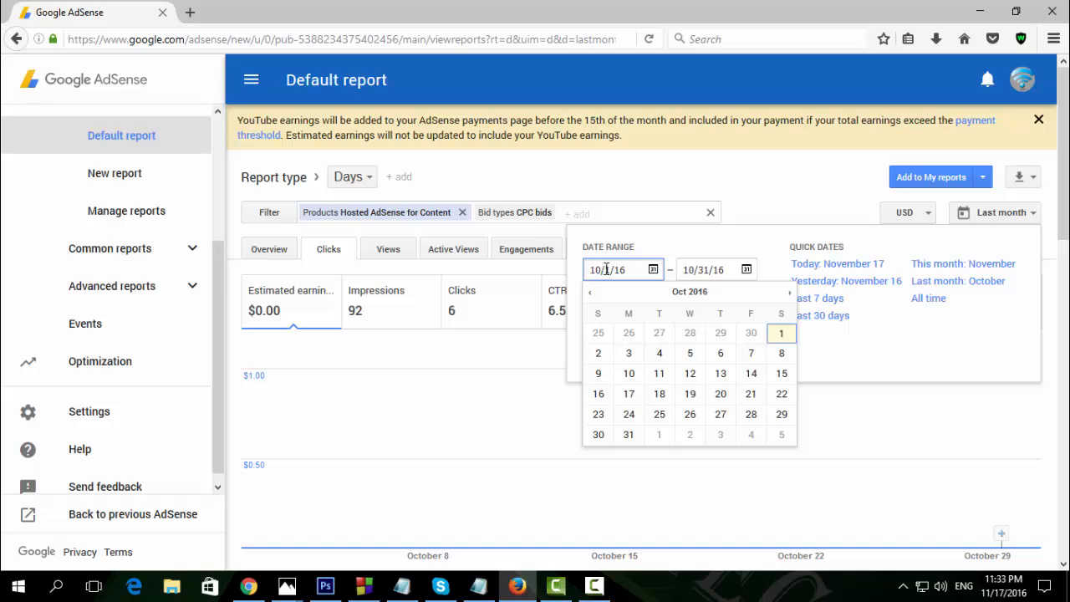
pyautogui.press('BackSpace')
pyautogui.write('1')
pyautogui.press('BackSpace')
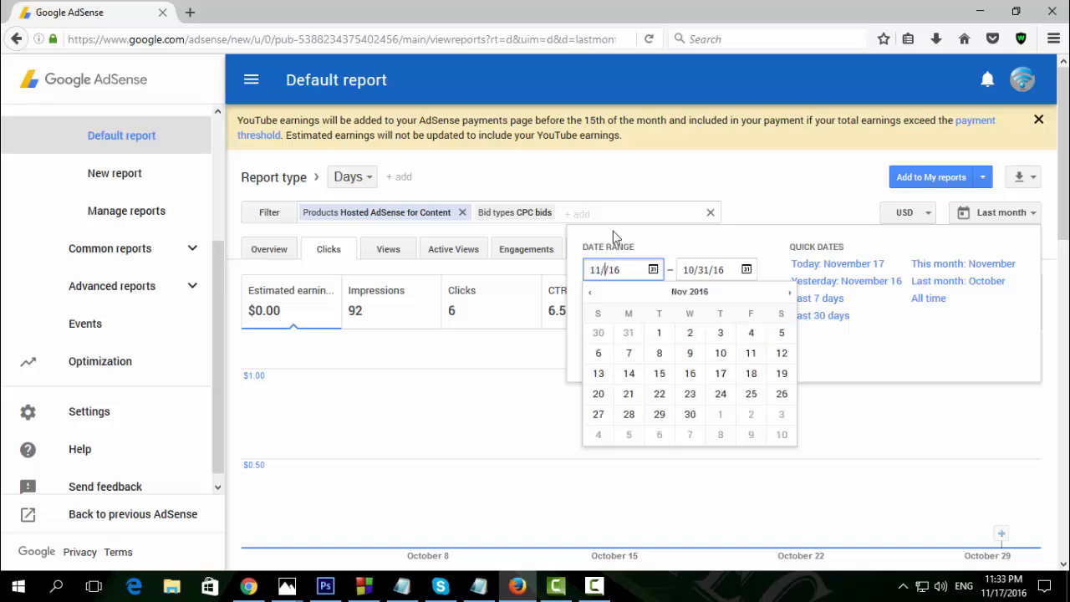
pyautogui.write('16')
# - Set the end of the date range to 11/17/16 and apply the custom range to the report
pyautogui.click(695, 268)
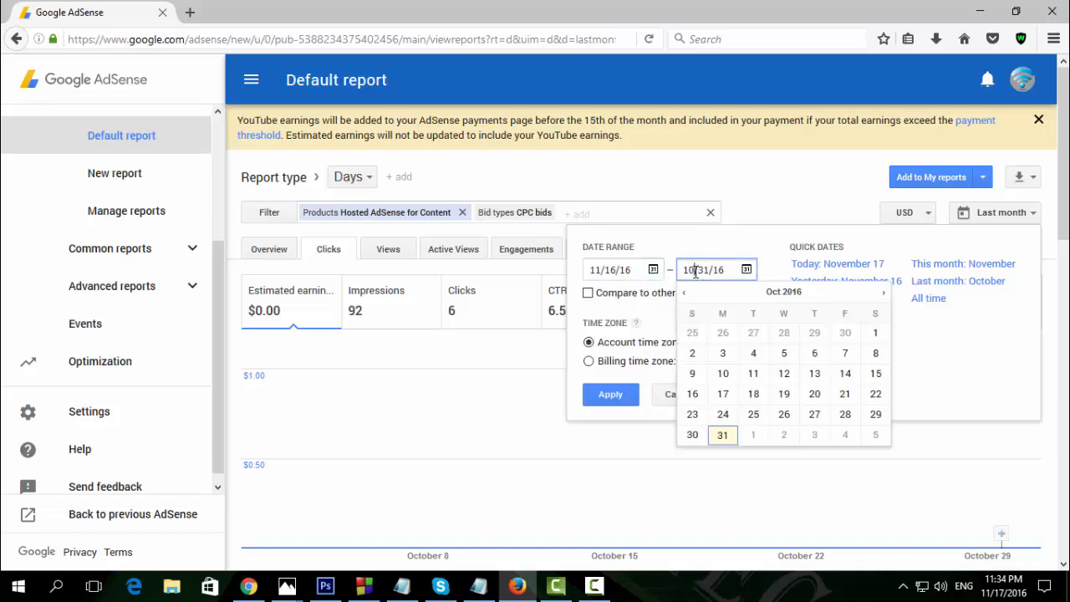
pyautogui.press('BackSpace')
pyautogui.press('BackSpace')
pyautogui.write('11')
pyautogui.press('BackSpace')
pyautogui.press('BackSpace')
pyautogui.press('BackSpace')
pyautogui.write('/17')
pyautogui.click(612, 396)
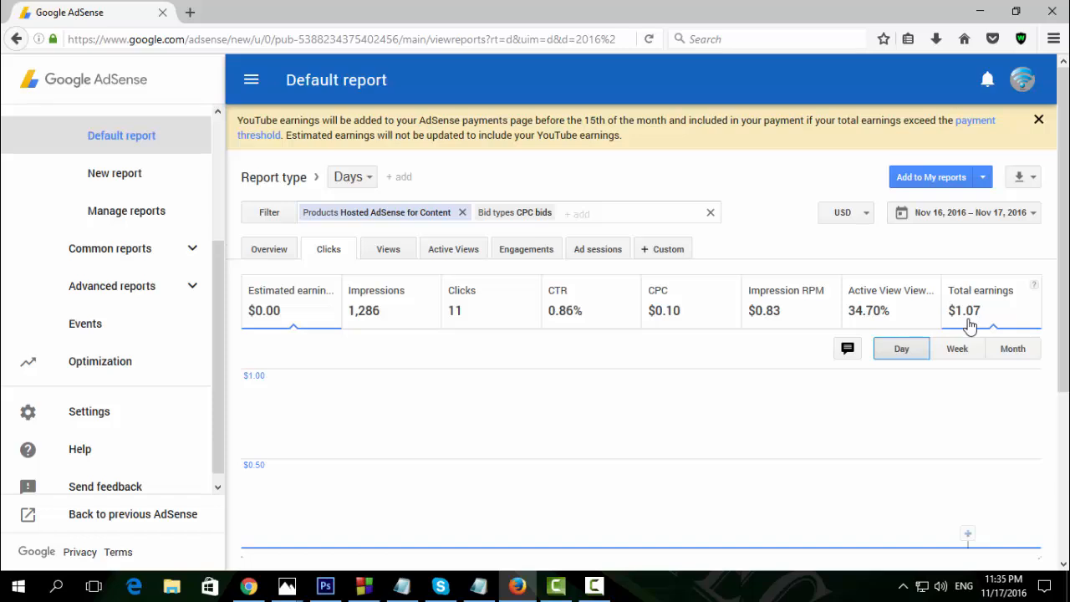
# - Check the custom date range applied to the report, leaving its dates as they are
pyautogui.scroll(1, 184, 334)
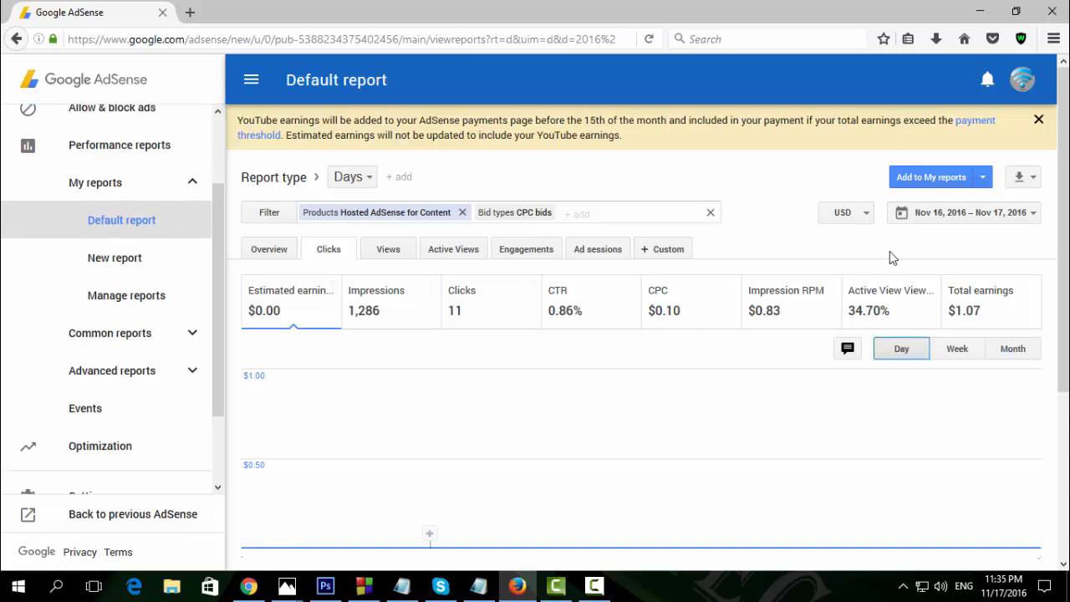
pyautogui.click(968, 212)
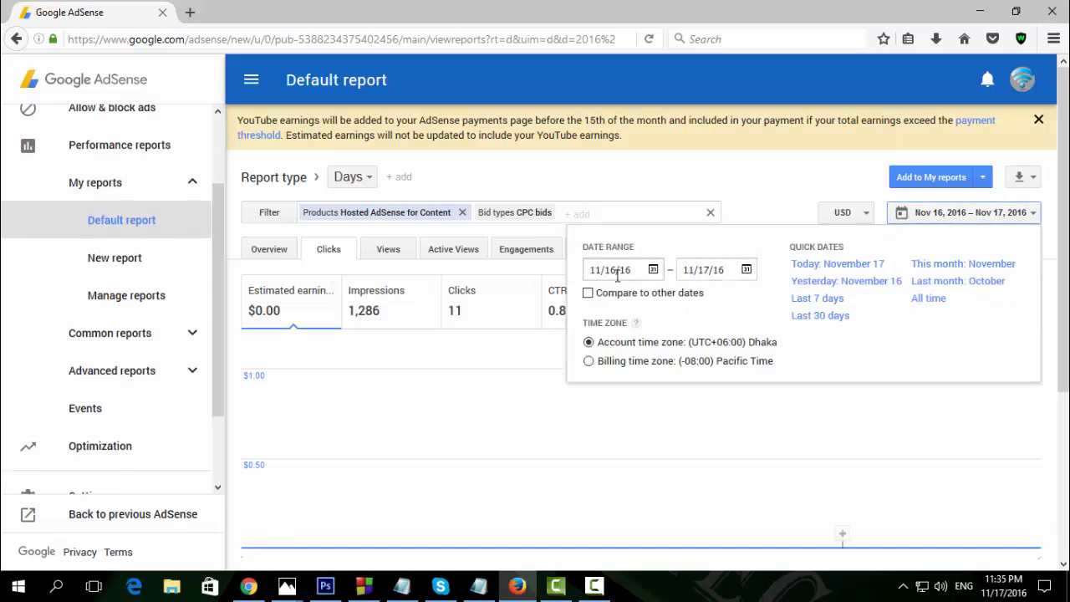
pyautogui.click(985, 217)
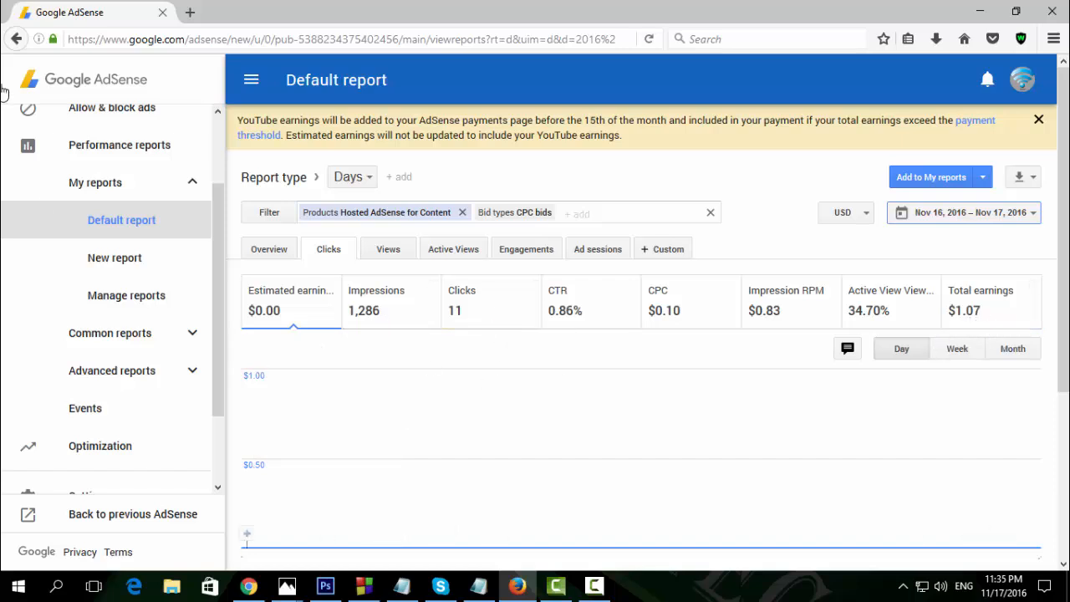
# - Return to the AdSense home page and review the estimated earnings, balance and performance cards
pyautogui.click(125, 92)
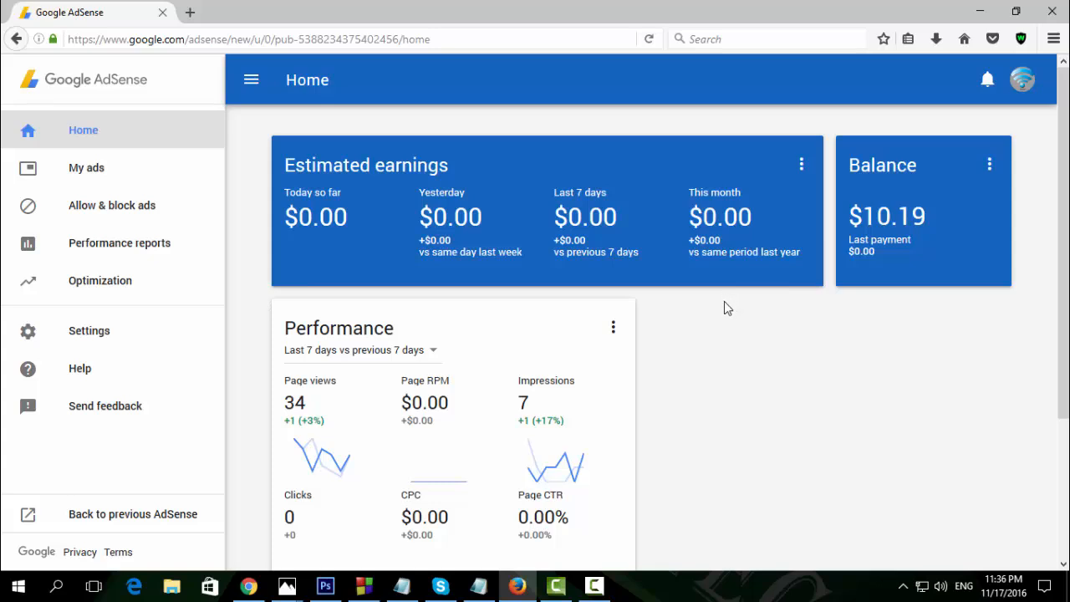
pyautogui.scroll(-4, 748, 326)
pyautogui.scroll(1, 773, 334)
pyautogui.scroll(2, 772, 334)
# - Open the Allow & block ads settings, review the blocked advertiser URLs for all sites, and ready the box for entering URLs to block
pyautogui.click(96, 208)
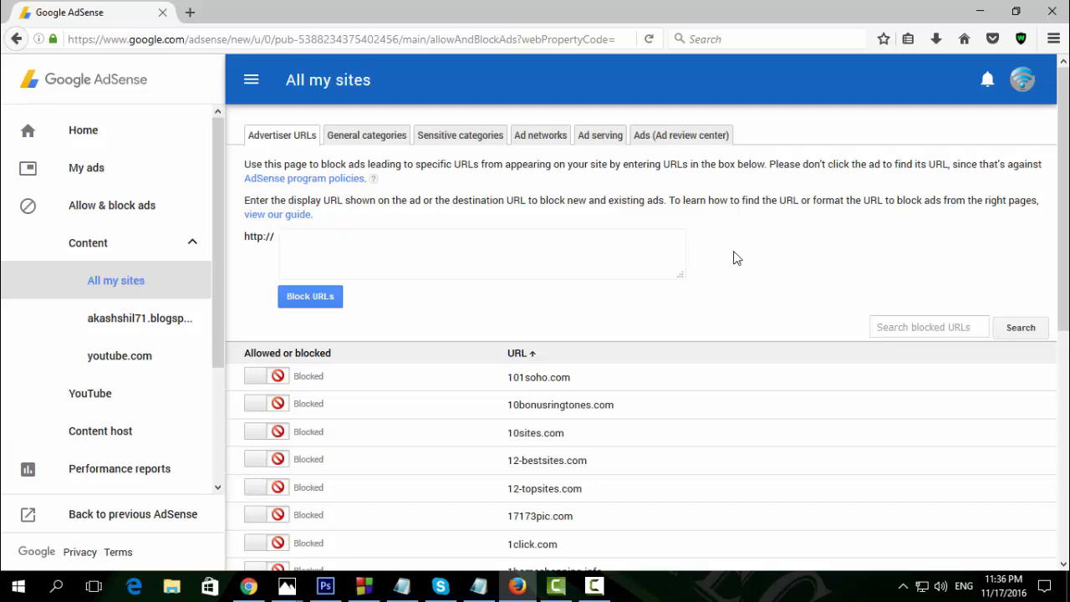
pyautogui.scroll(-4, 619, 337)
pyautogui.scroll(4, 614, 339)
pyautogui.scroll(-2, 602, 355)
pyautogui.scroll(-7, 390, 301)
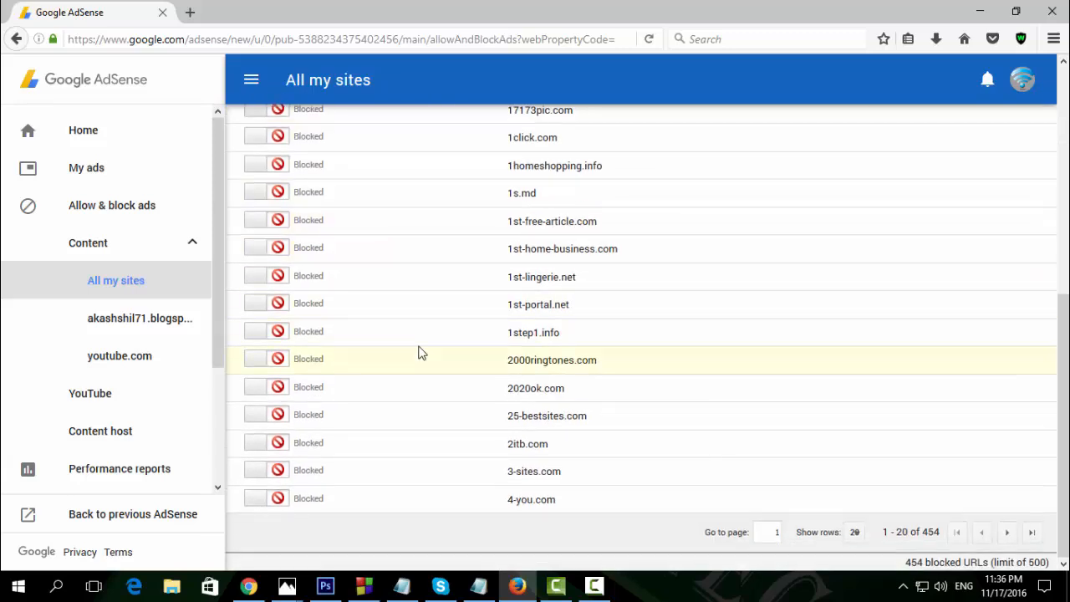
pyautogui.scroll(9, 373, 440)
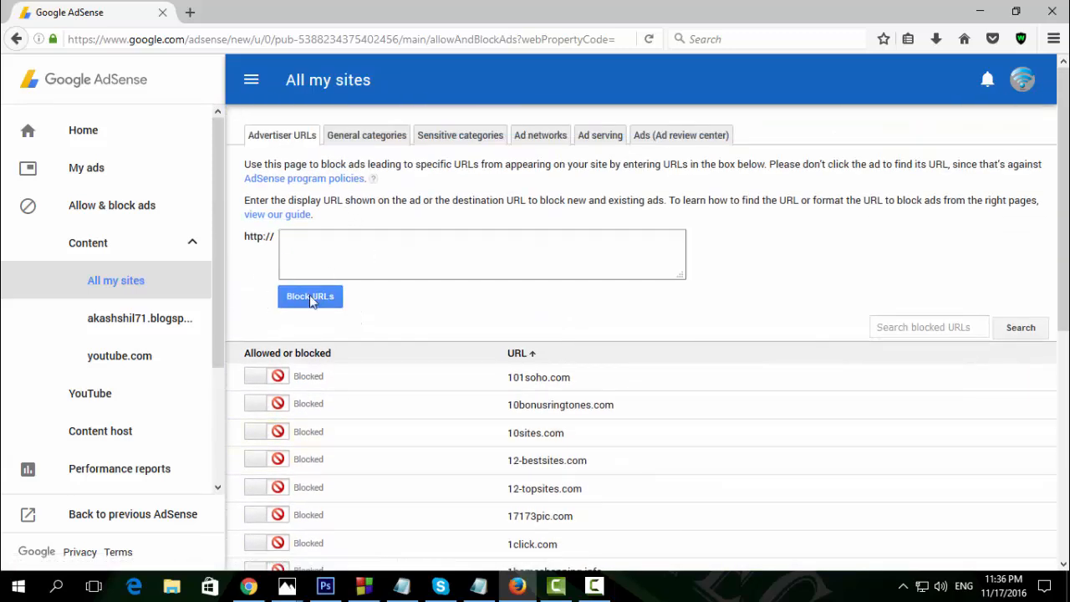
pyautogui.click(341, 253)
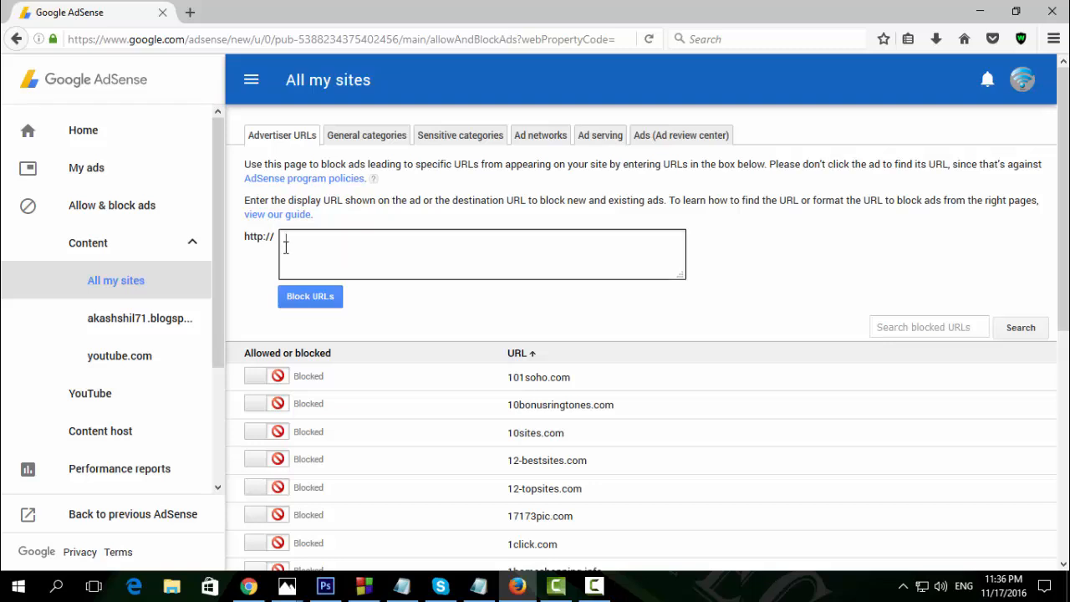
# - Open youtube.com in a new browser tab
pyautogui.click(190, 12)
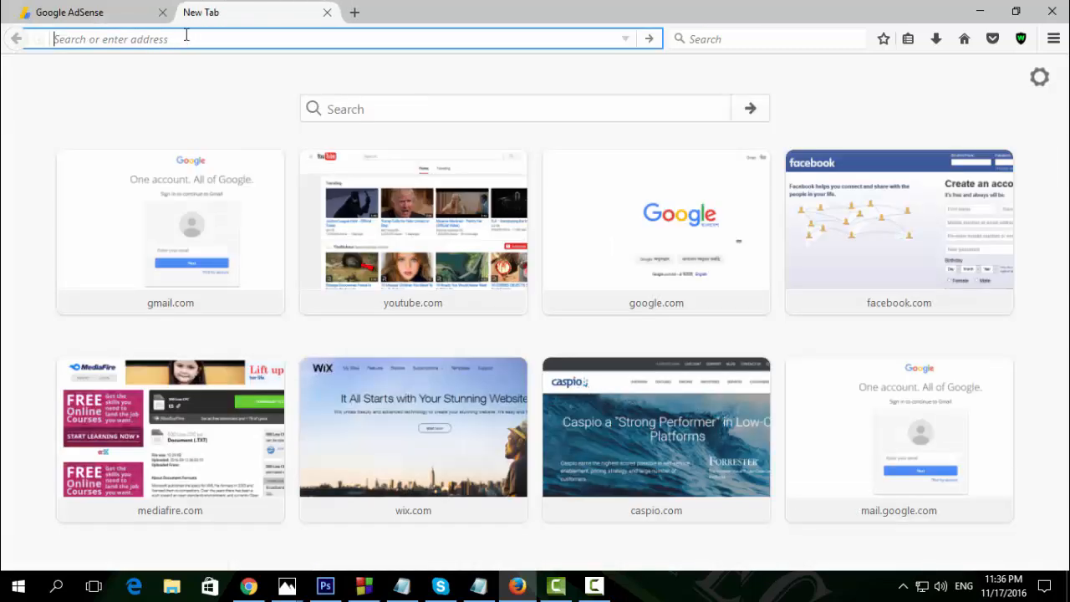
pyautogui.write('boezte')
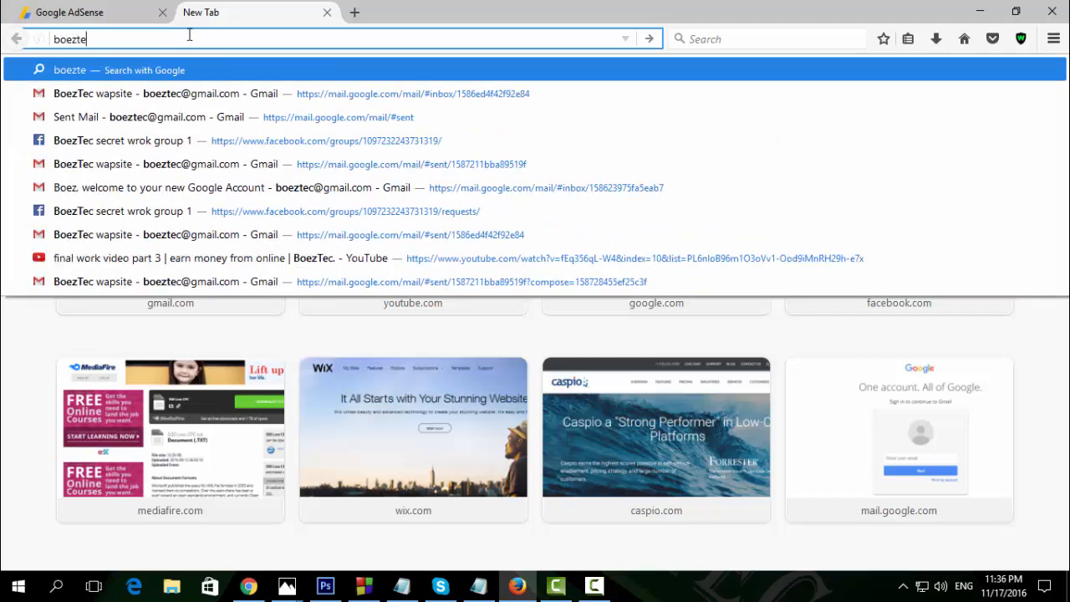
pyautogui.press('BackSpace')
pyautogui.press('BackSpace')
pyautogui.press('BackSpace')
pyautogui.press('BackSpace')
pyautogui.press('BackSpace')
pyautogui.press('BackSpace')
pyautogui.write('youtube.com/')
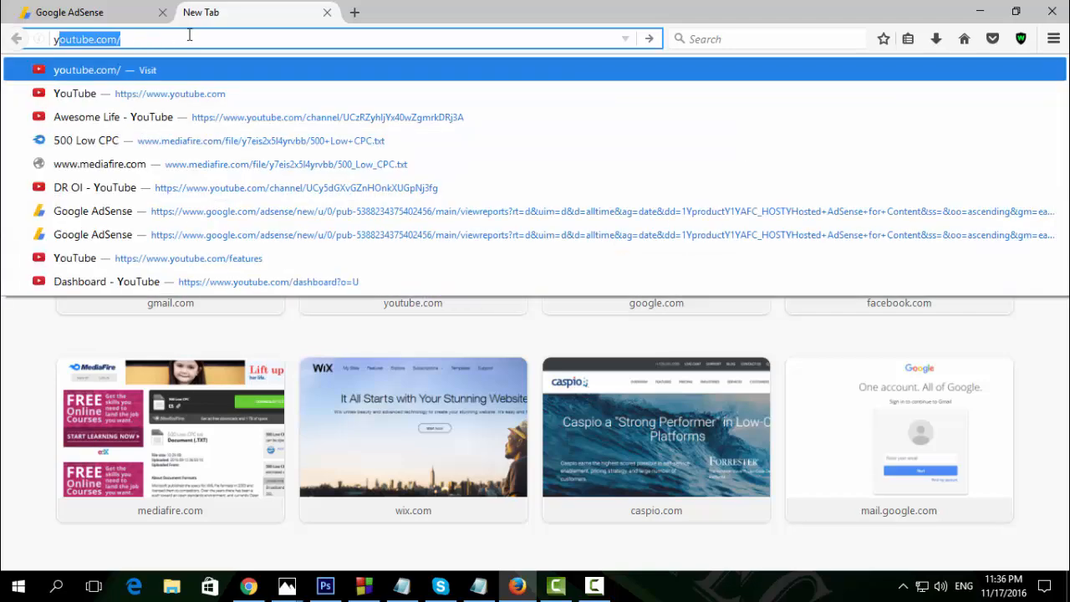
pyautogui.press('Return')
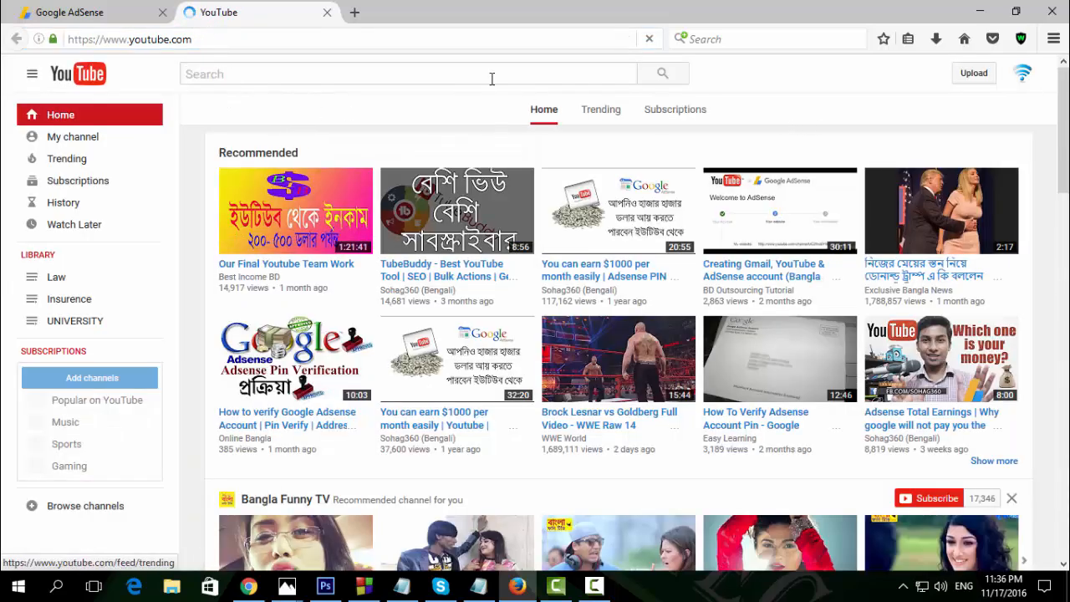
# - Search YouTube for "bd income zone"
pyautogui.click(491, 75)
pyautogui.write('bd')
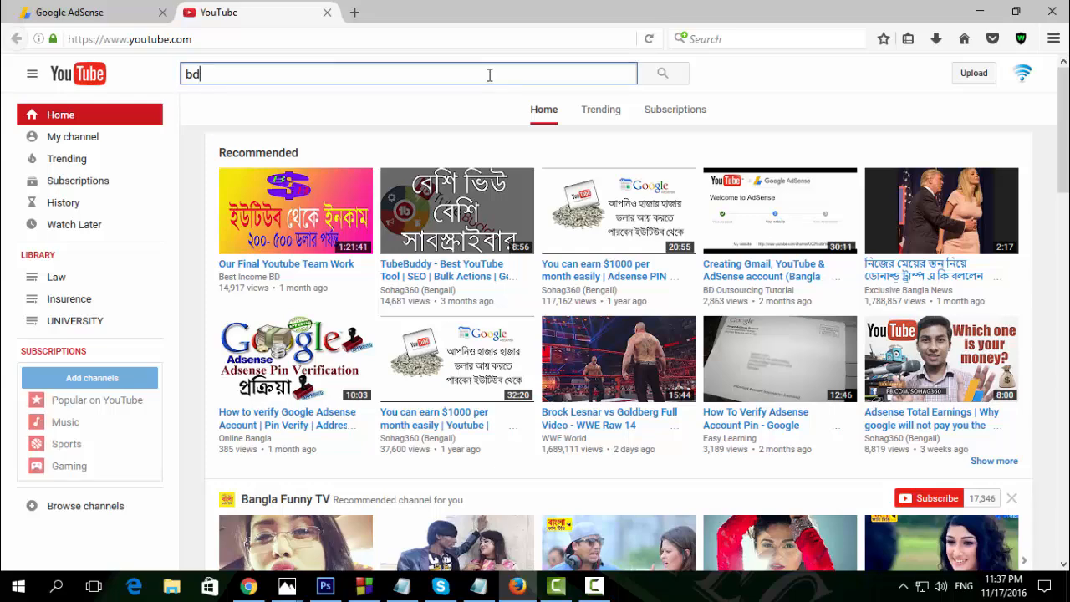
pyautogui.write(' inc')
pyautogui.press('BackSpace')
pyautogui.write('income')
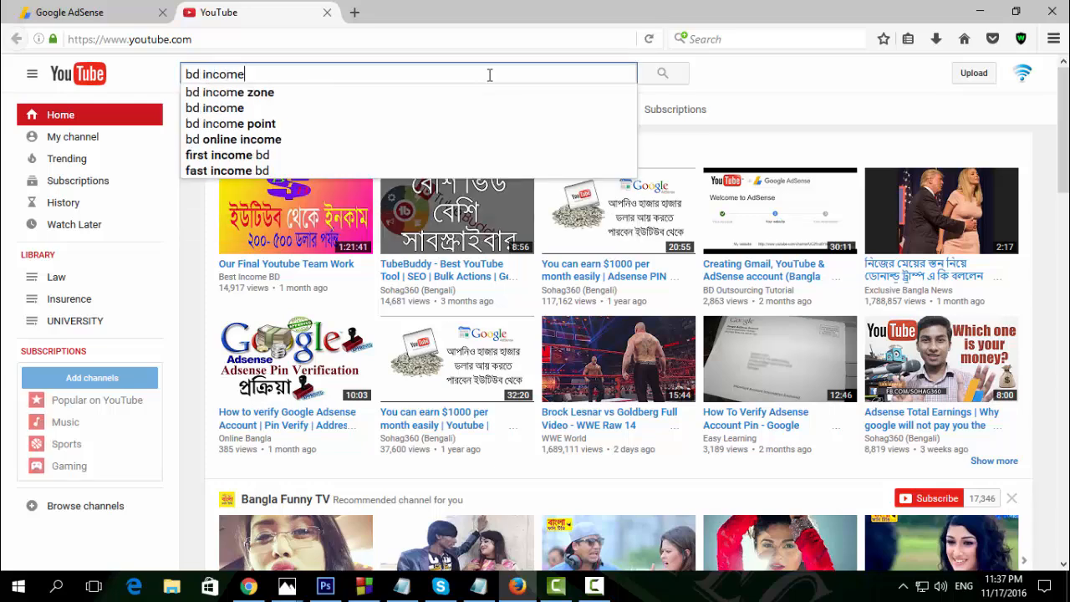
pyautogui.write(' zone')
pyautogui.press('Return')
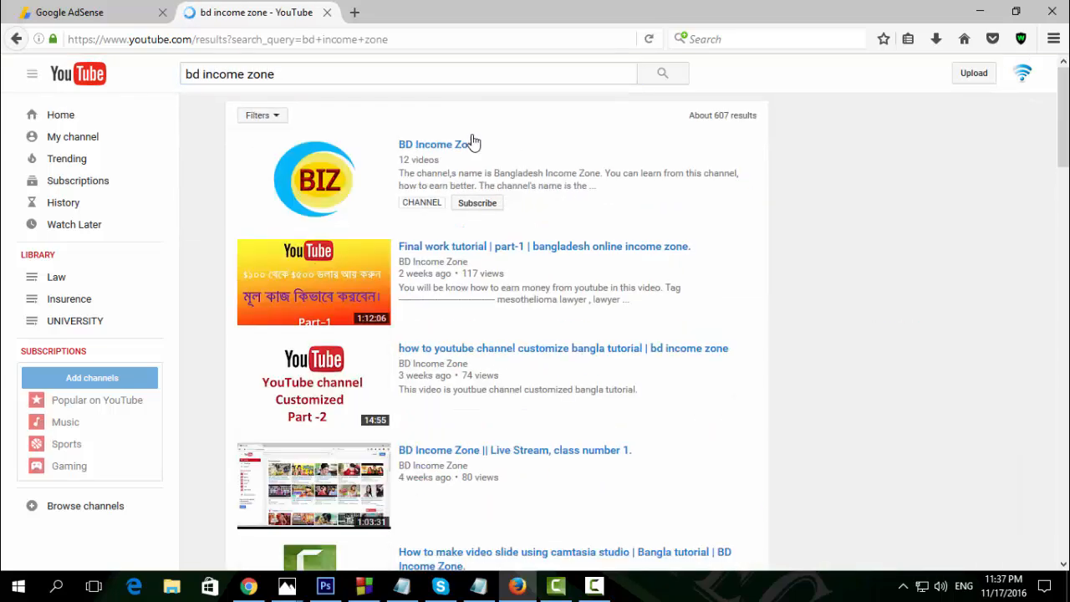
# - Open the BD Income Zone channel, pausing its trailer, and follow the channel's website link
pyautogui.click(426, 146)
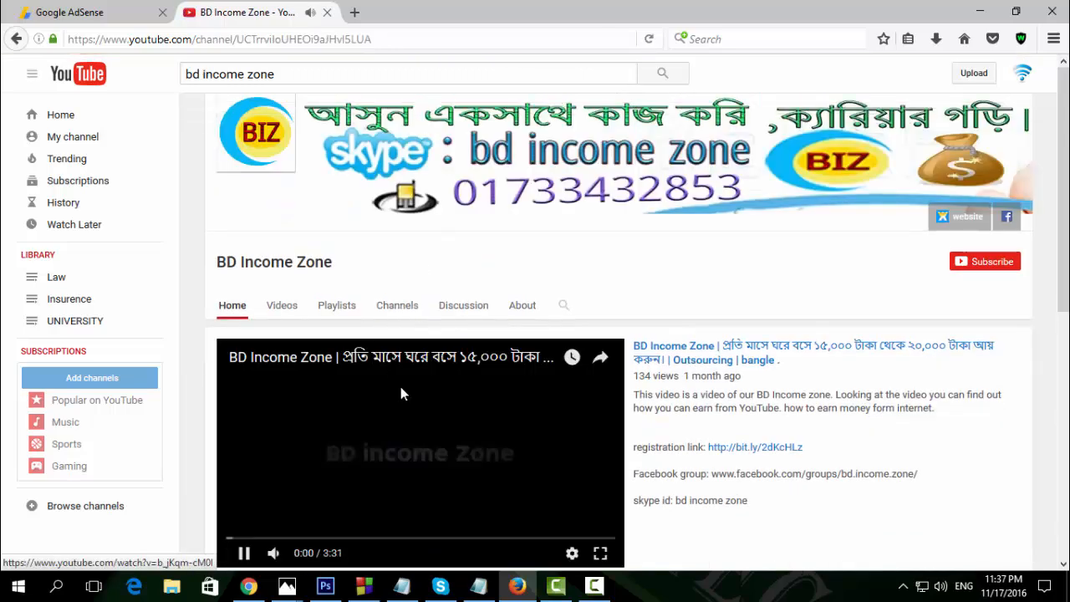
pyautogui.click(425, 379)
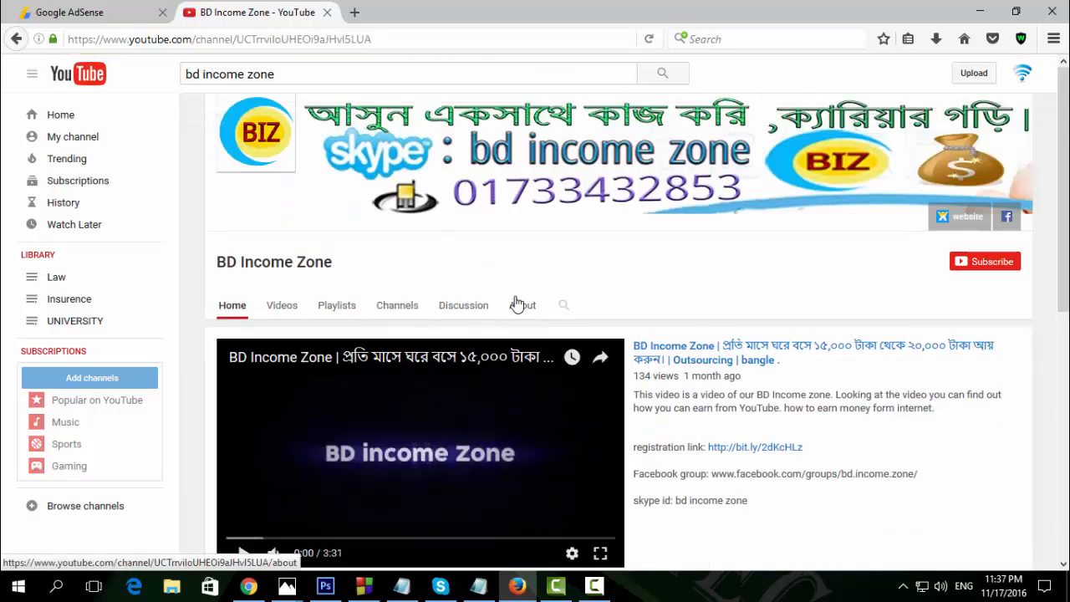
pyautogui.click(958, 219)
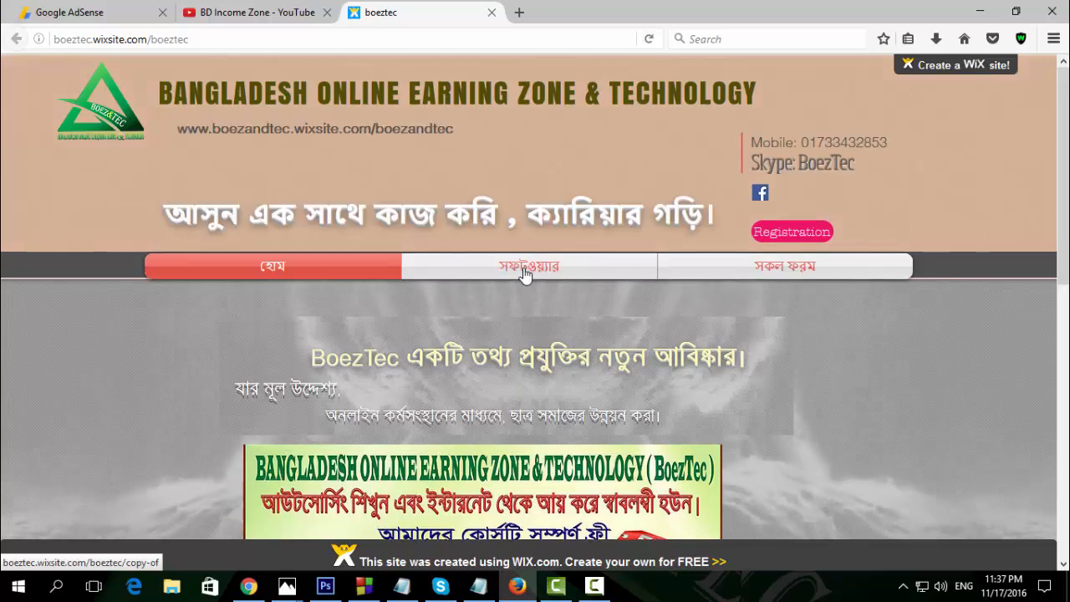
# - Go to the boeztec site's software page and open the download for YouTube 500 Low CPC Ads
pyautogui.click(554, 274)
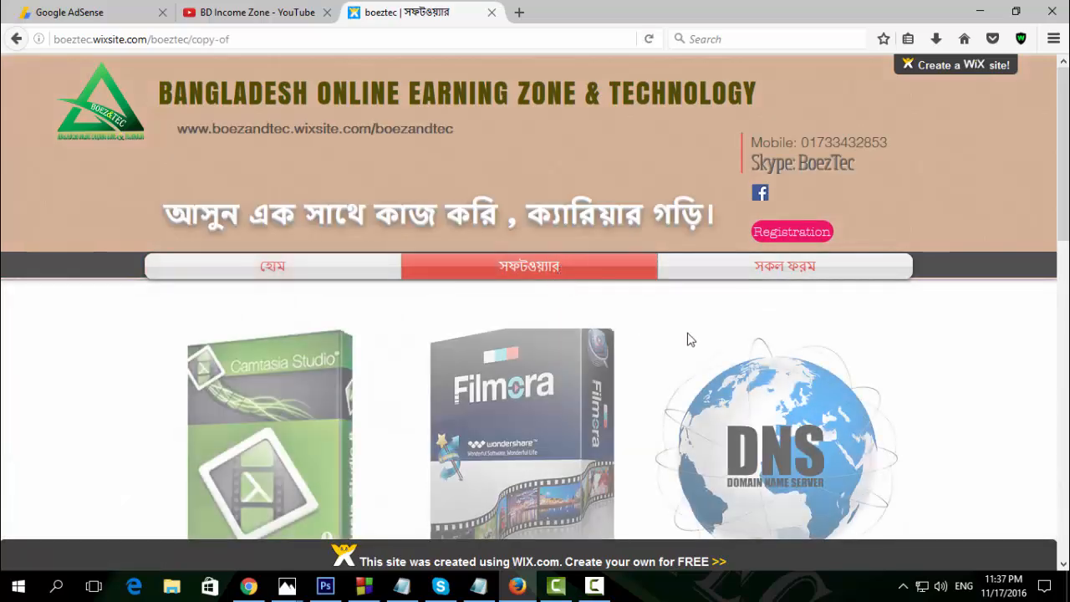
pyautogui.scroll(-6, 691, 339)
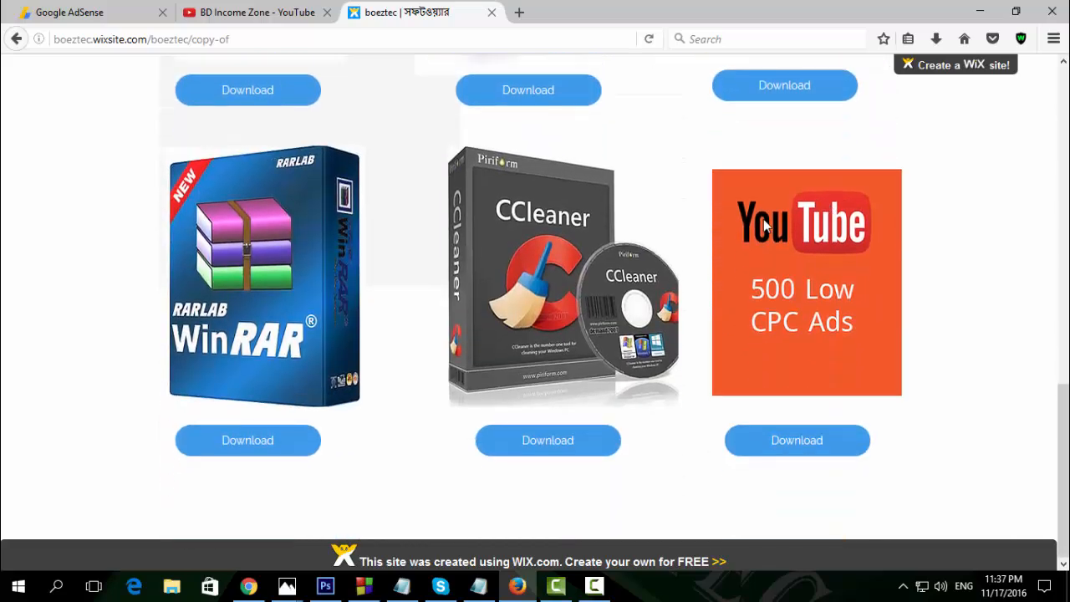
pyautogui.click(789, 443)
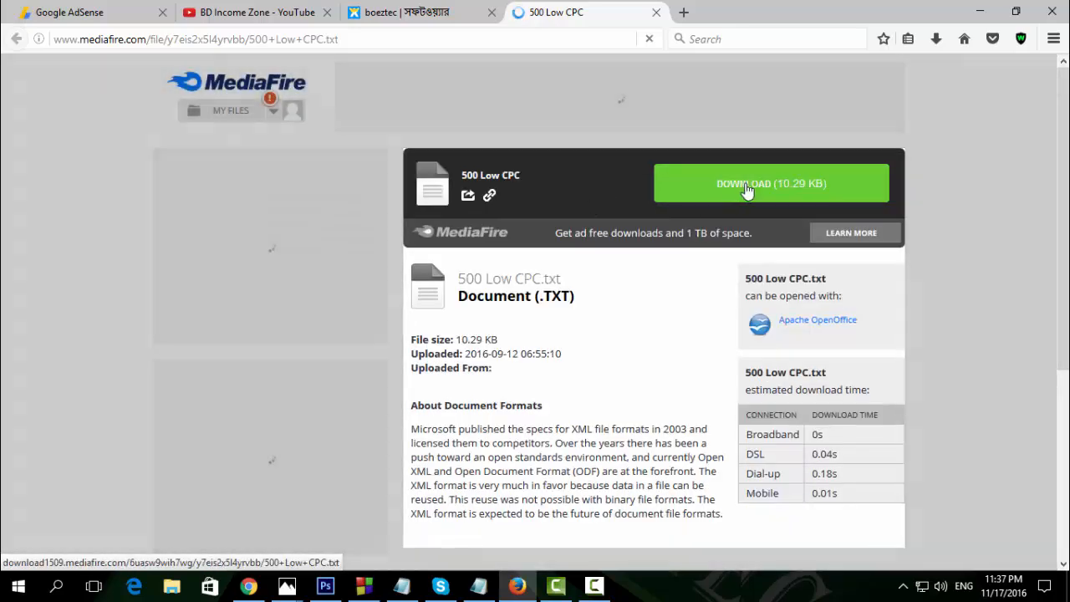
# - Download 500 Low CPC.txt from MediaFire and have it open with Notepad
pyautogui.click(747, 191)
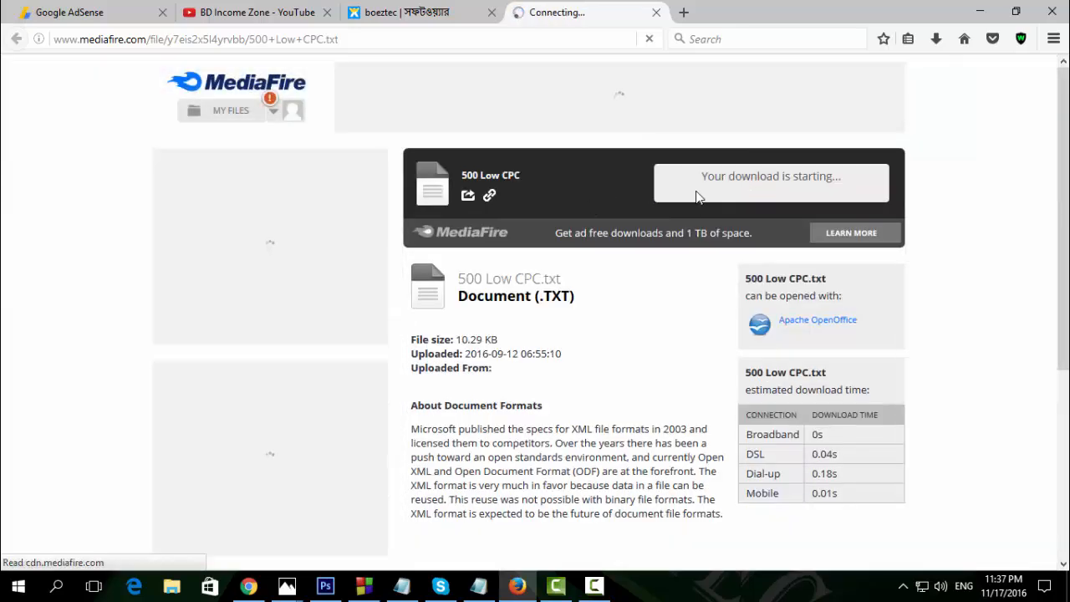
pyautogui.click(430, 304)
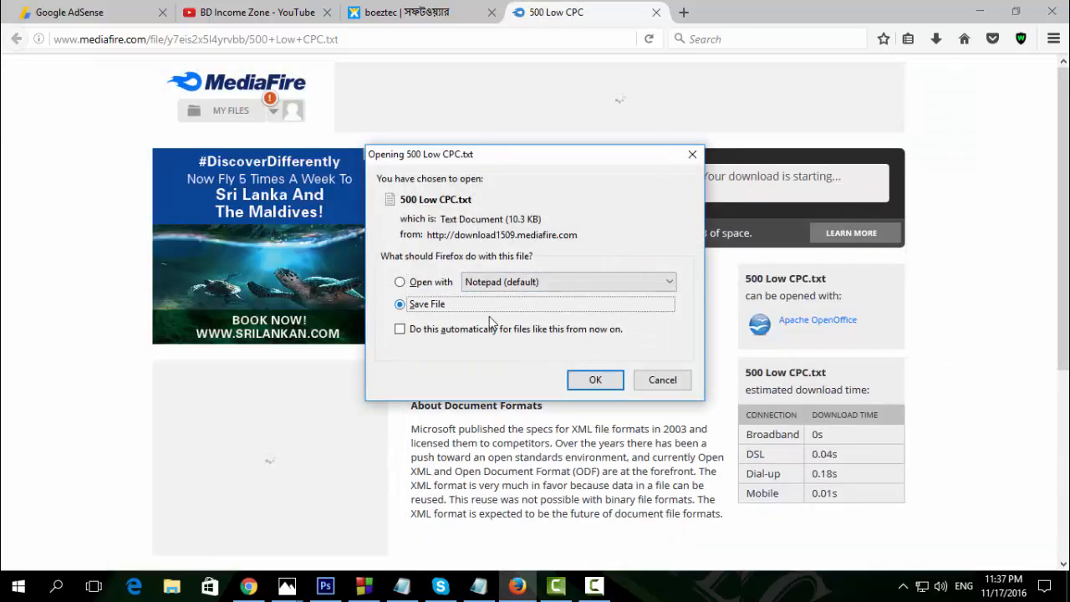
pyautogui.press('Up')
pyautogui.click(616, 383)
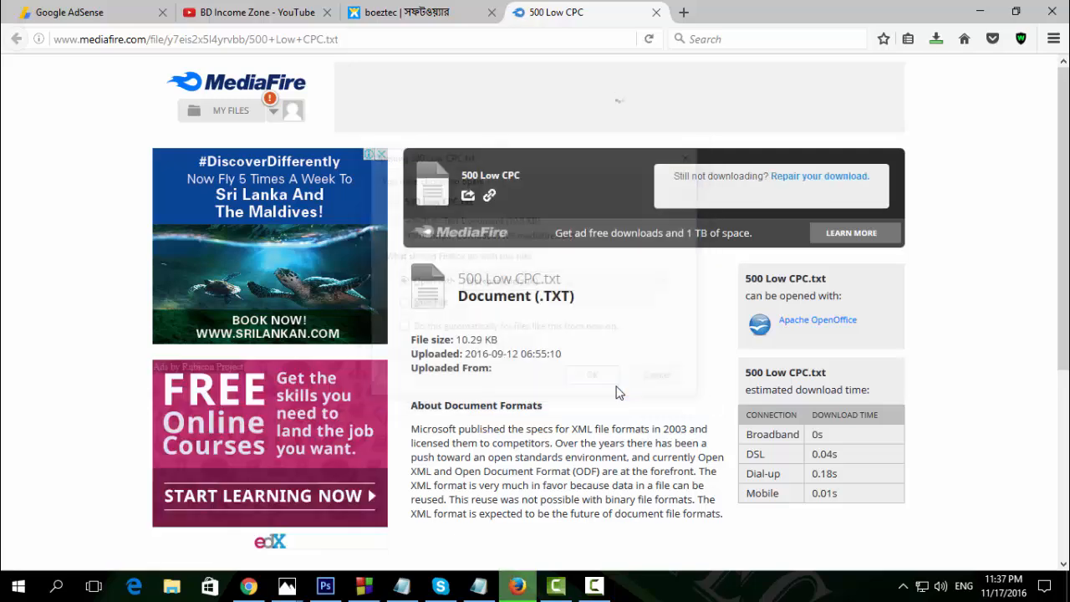
# - Look through the list of low-CPC domains in Notepad, select the whole list and maximize the window
pyautogui.scroll(-5, 581, 248)
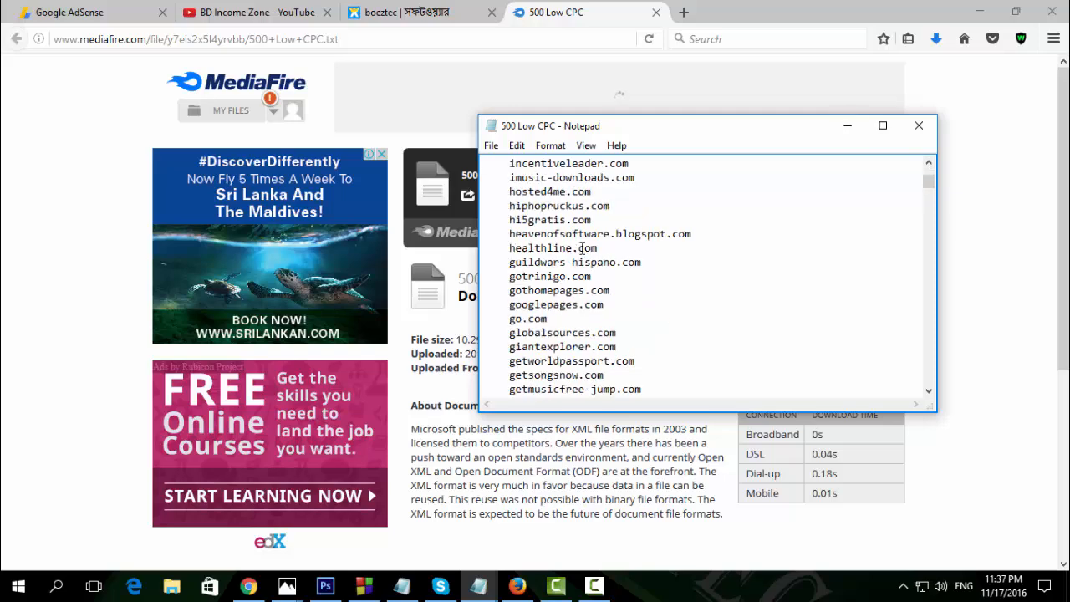
pyautogui.scroll(5, 612, 296)
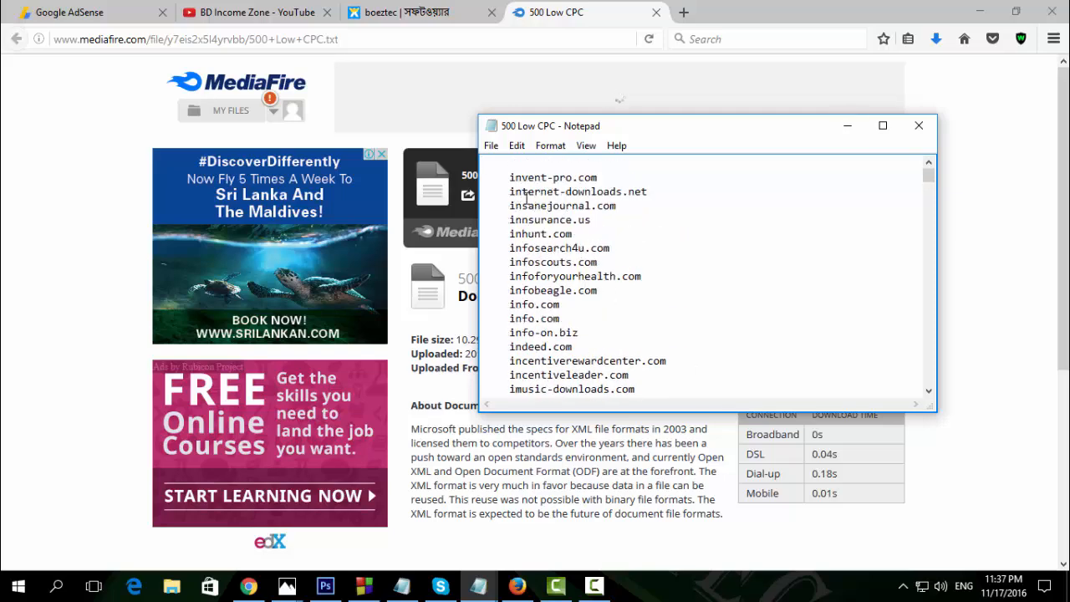
pyautogui.hotkey('ctrl', 'a')
pyautogui.click(883, 125)
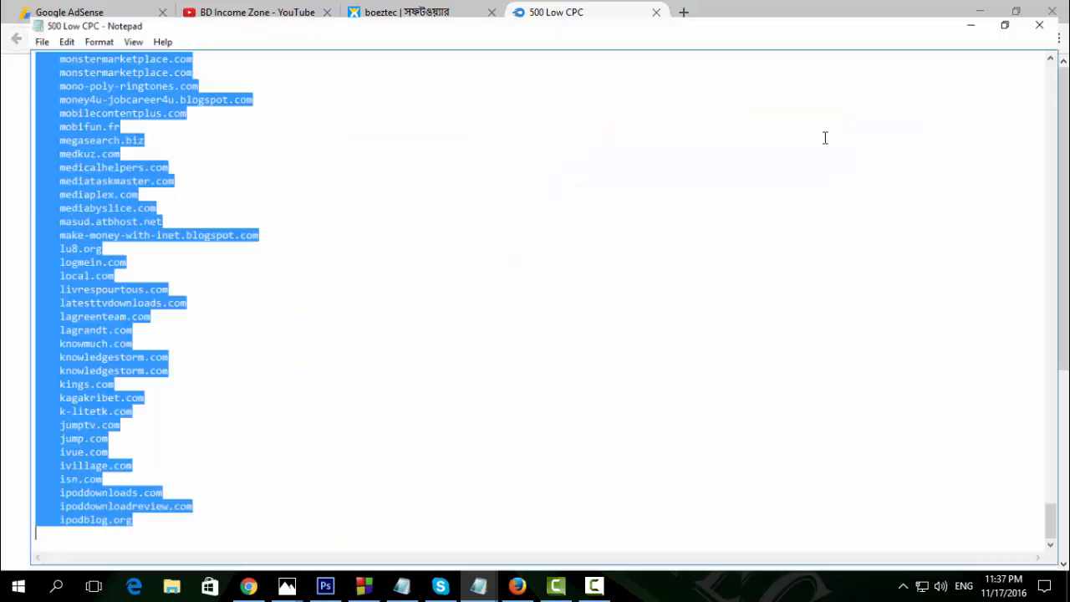
pyautogui.scroll(20, 198, 226)
pyautogui.scroll(13, 199, 226)
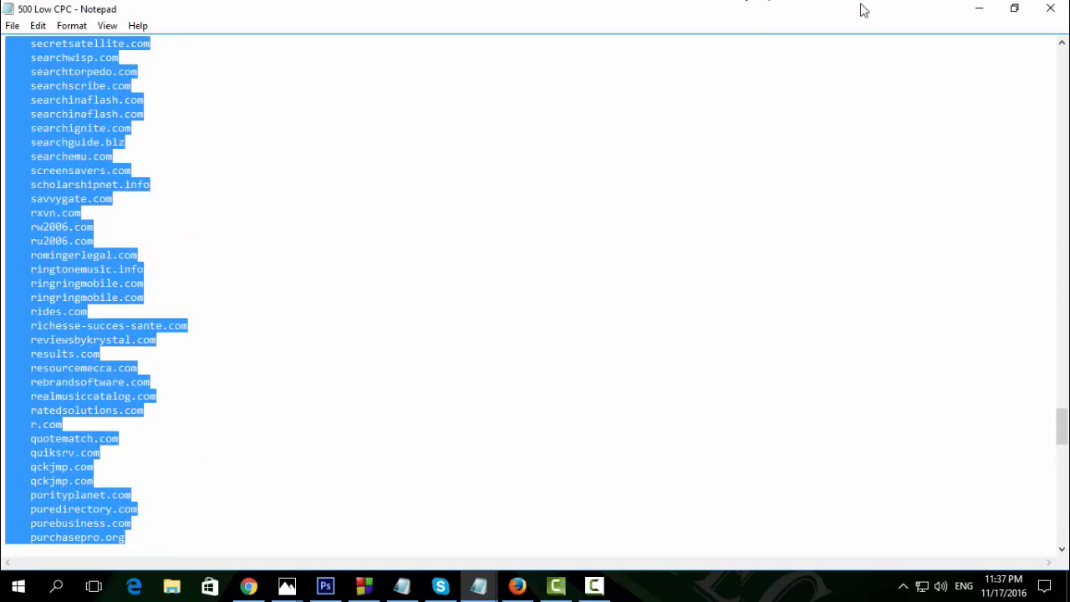
# - Minimize Notepad and switch back to the AdSense page for blocking advertiser URLs
pyautogui.click(979, 8)
pyautogui.click(251, 12)
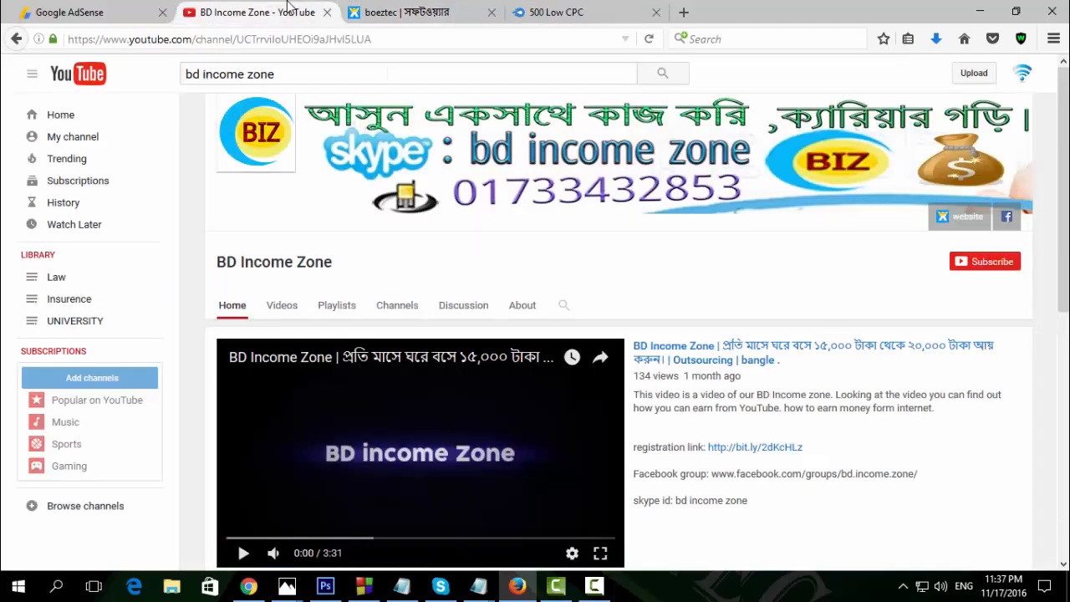
pyautogui.click(79, 11)
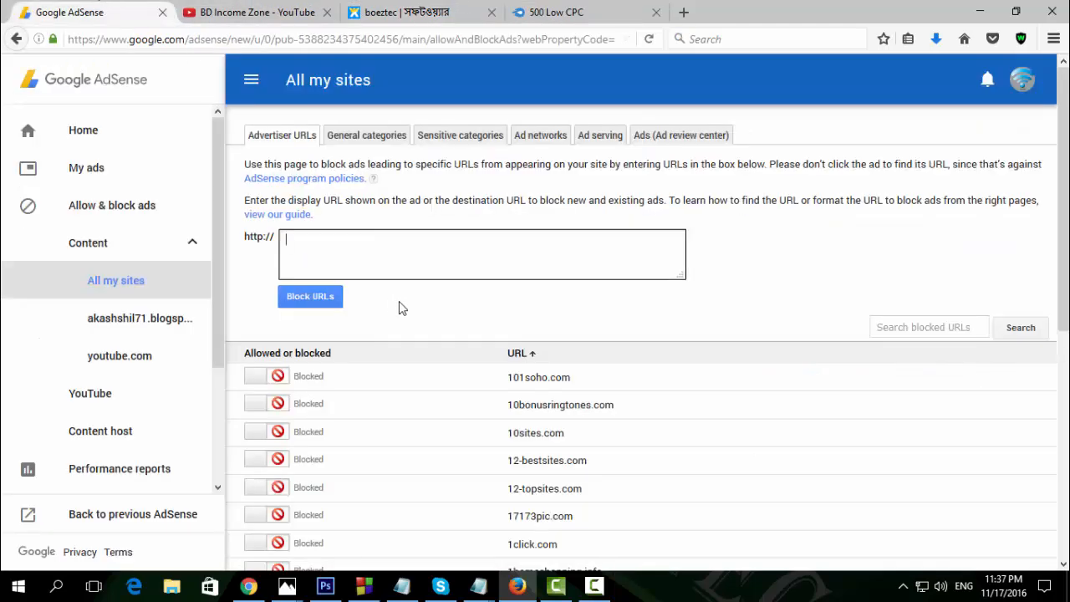
# - Paste the copied list of low-CPC domains into the advertiser URL box and submit it for blocking
pyautogui.click(384, 255)
pyautogui.hotkey('ctrl', 'v')
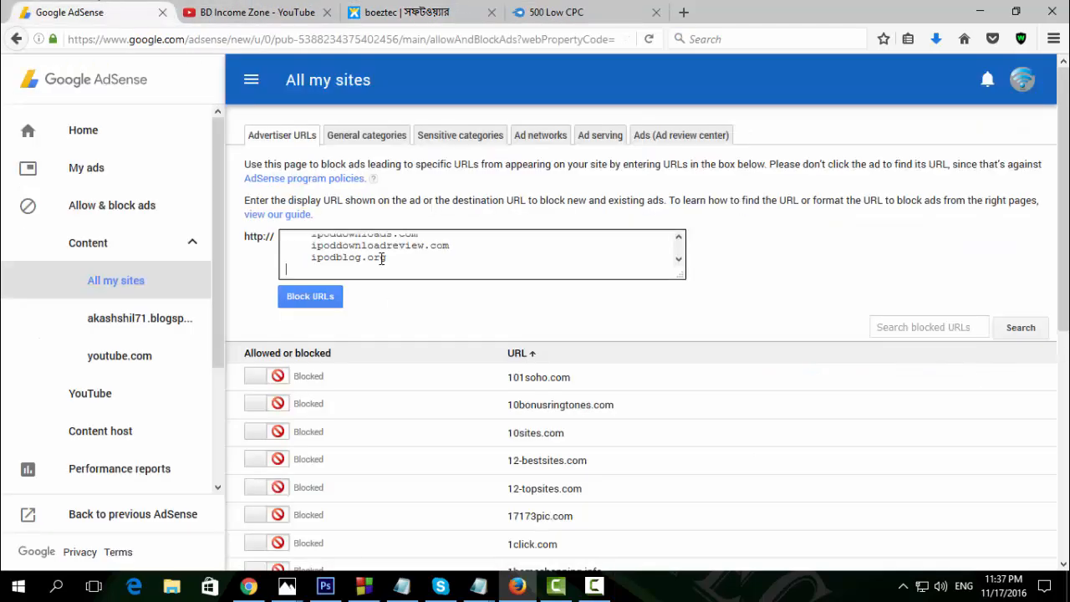
pyautogui.click(310, 299)
# - Examine the table of blocked URLs down to its total and limit, and look through the domains pasted in the URL box
pyautogui.scroll(-5, 552, 373)
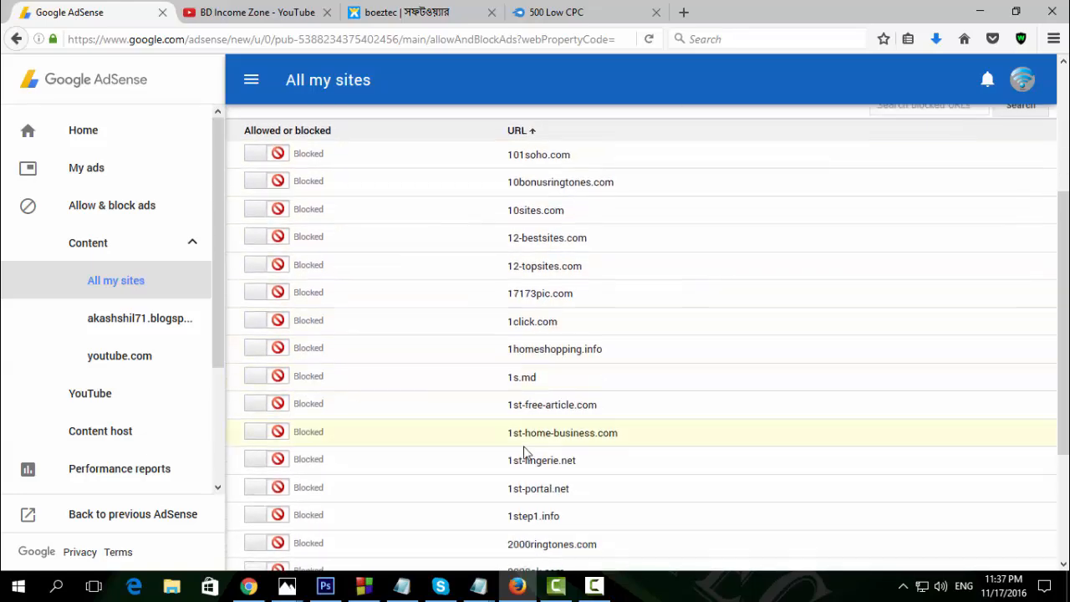
pyautogui.scroll(-4, 535, 467)
pyautogui.scroll(8, 543, 473)
pyautogui.scroll(-8, 537, 474)
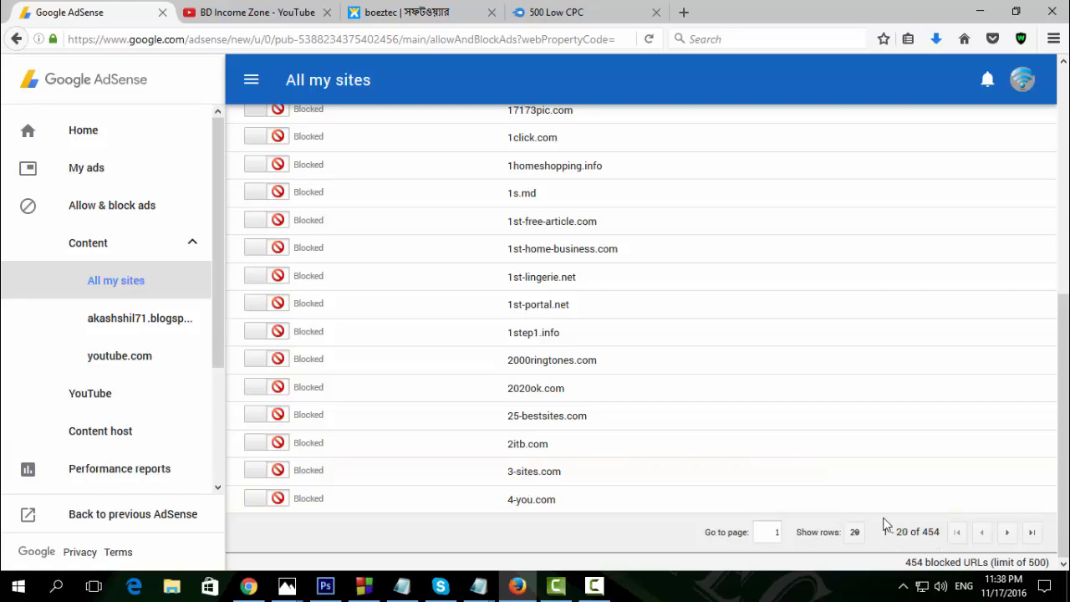
pyautogui.scroll(8, 514, 391)
pyautogui.scroll(-5, 514, 391)
pyautogui.scroll(1, 853, 473)
pyautogui.scroll(-1, 853, 474)
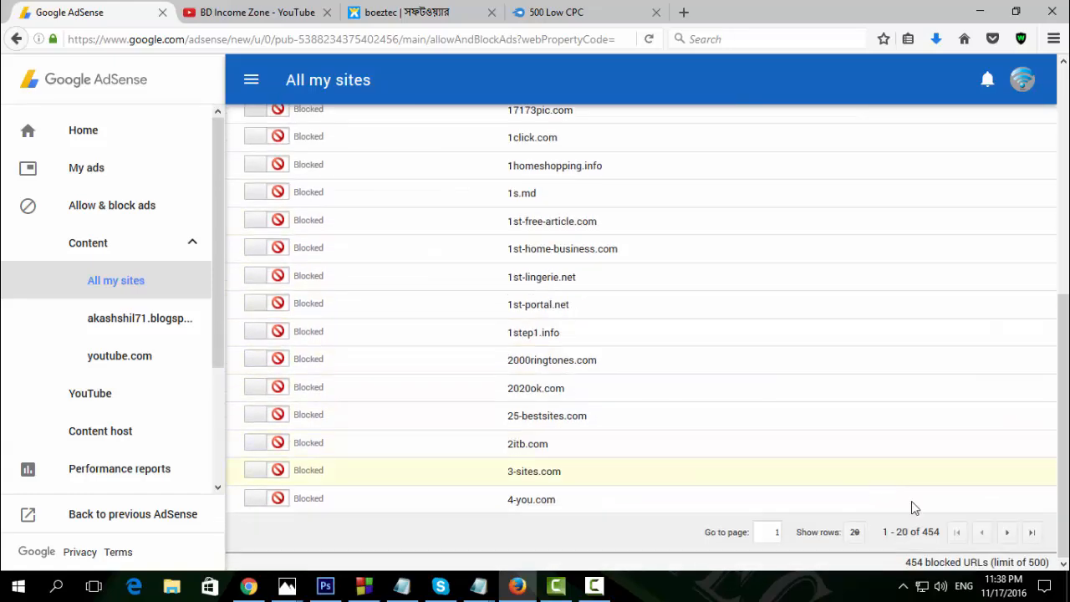
pyautogui.scroll(8, 462, 380)
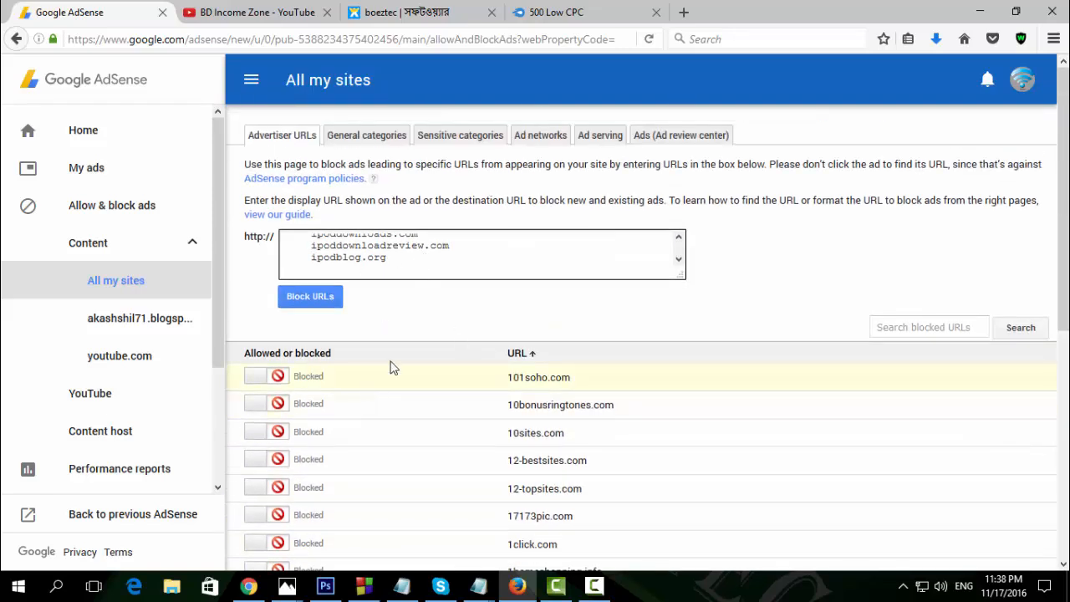
pyautogui.scroll(-3, 441, 299)
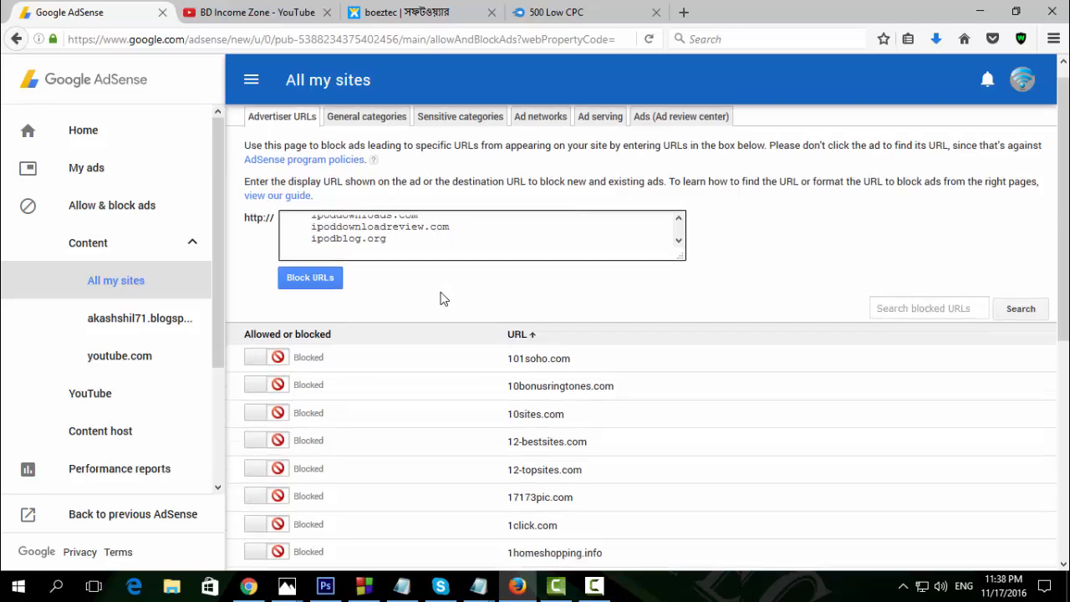
pyautogui.scroll(3, 502, 347)
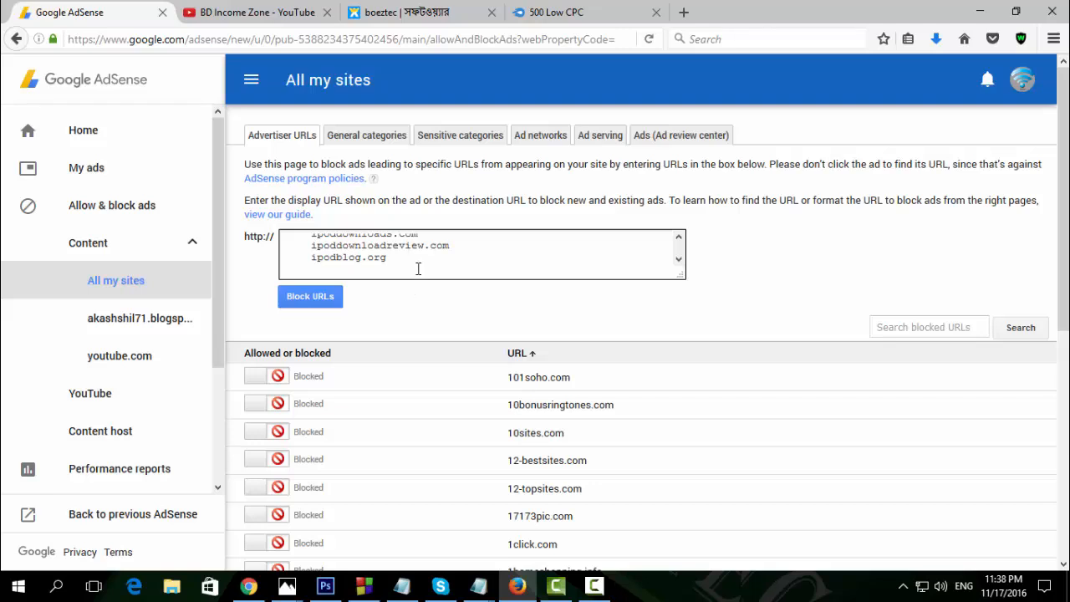
pyautogui.scroll(-10, 418, 269)
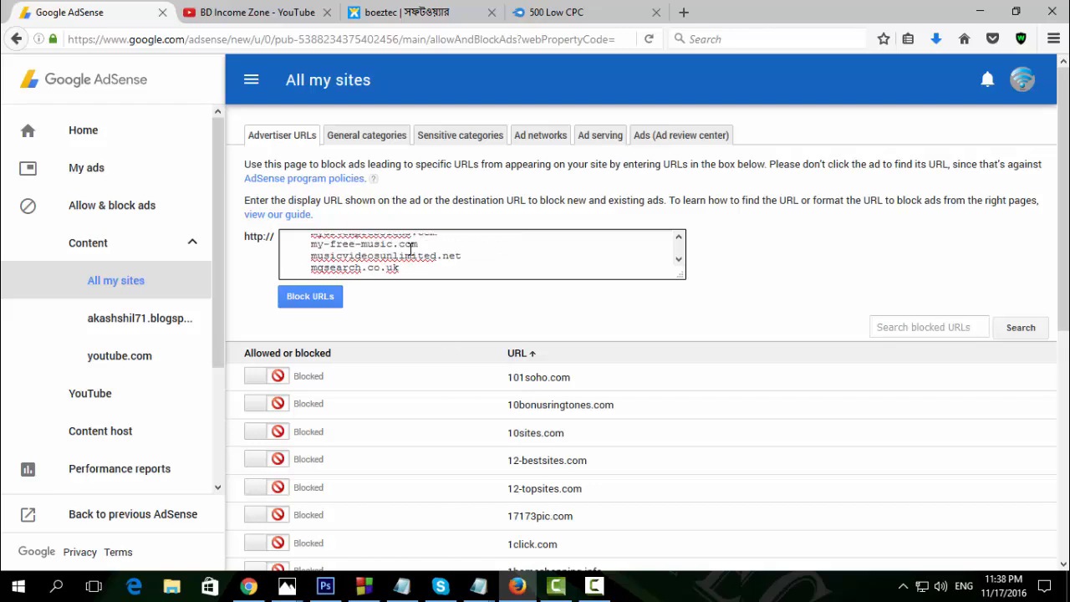
pyautogui.scroll(-2, 411, 249)
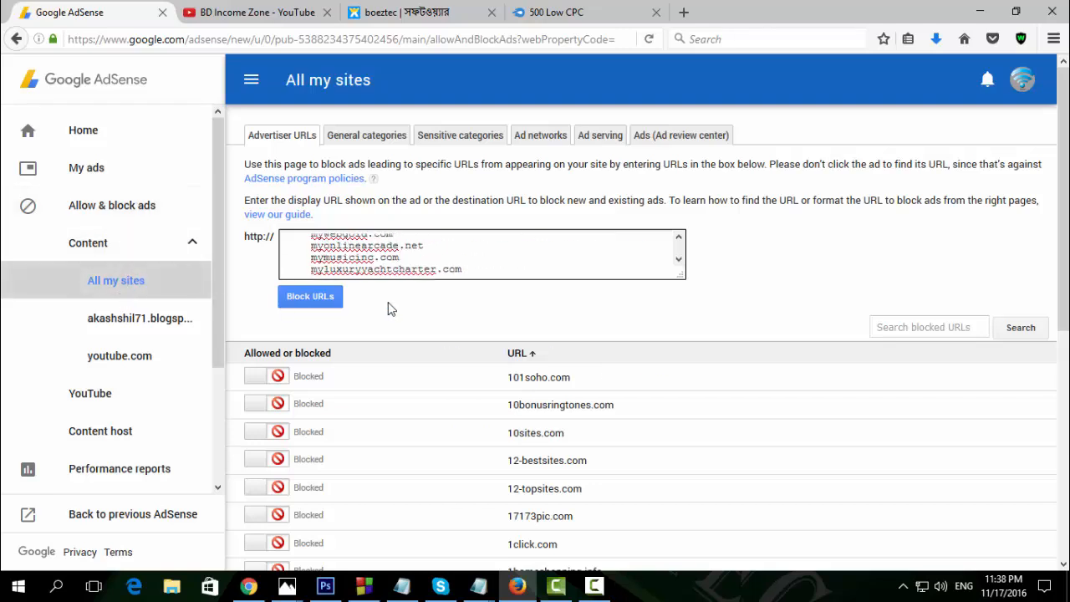
# - Return to the AdSense home page and look over the estimated earnings and performance overview
pyautogui.click(87, 130)
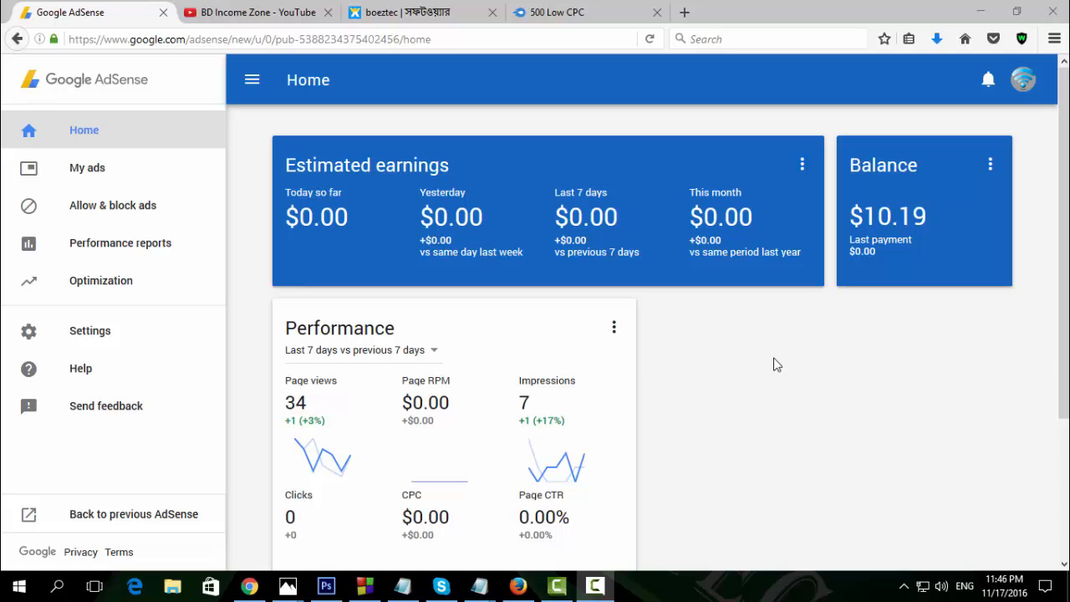
pyautogui.scroll(-2, 808, 360)
pyautogui.scroll(2, 806, 360)
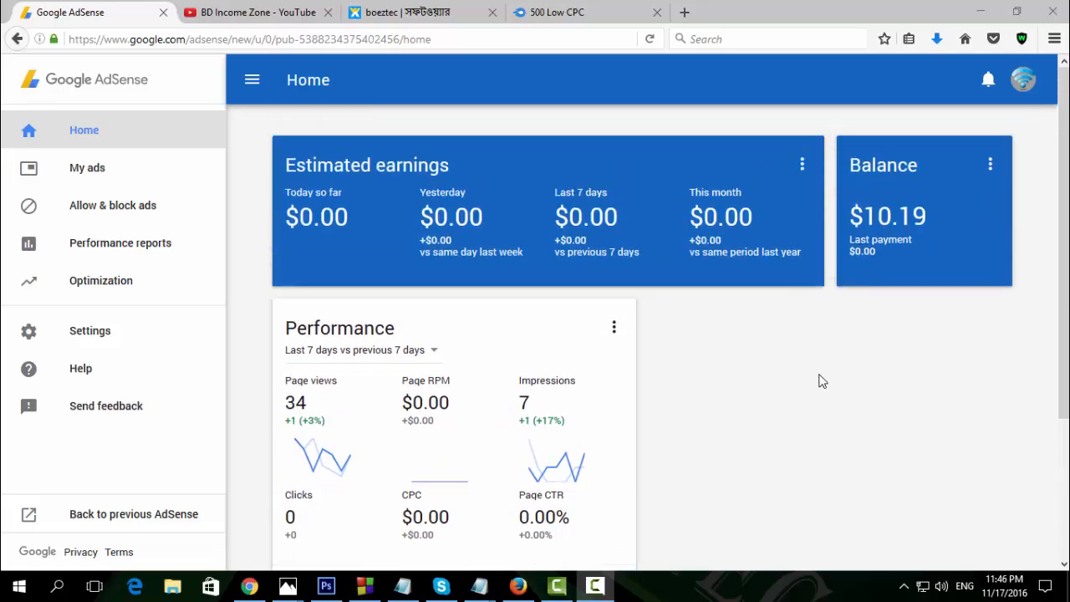